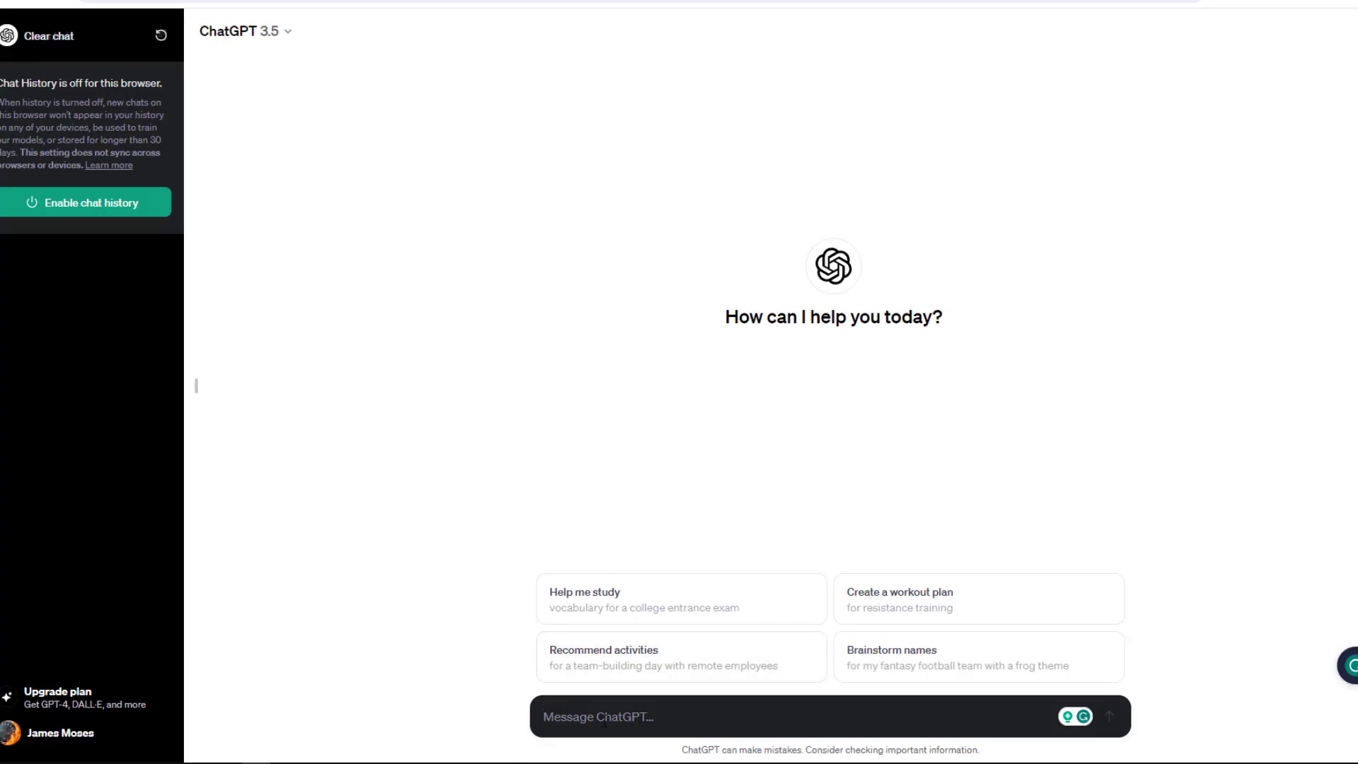
- Ask ChatGPT for 'Instagram post idears for health and beauty'
text(Instagram)
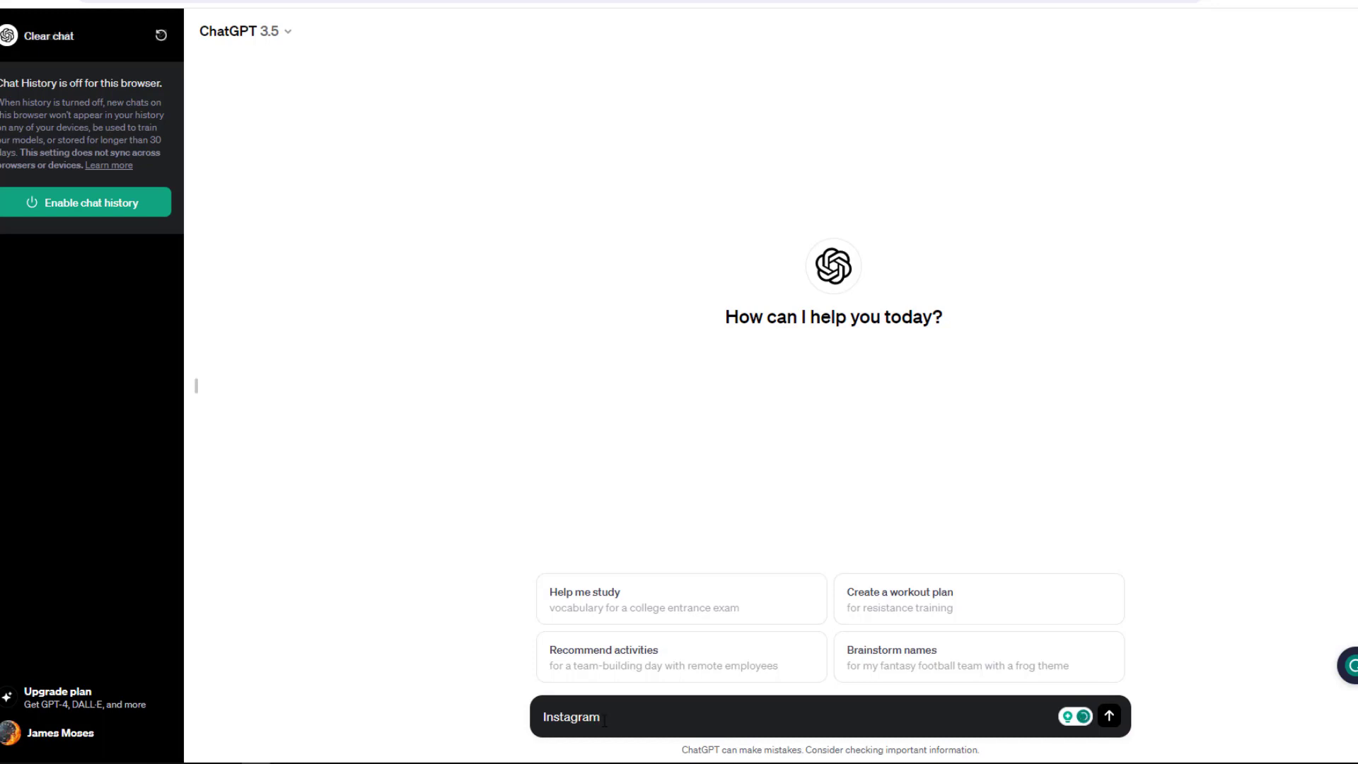
text( post idears for health)
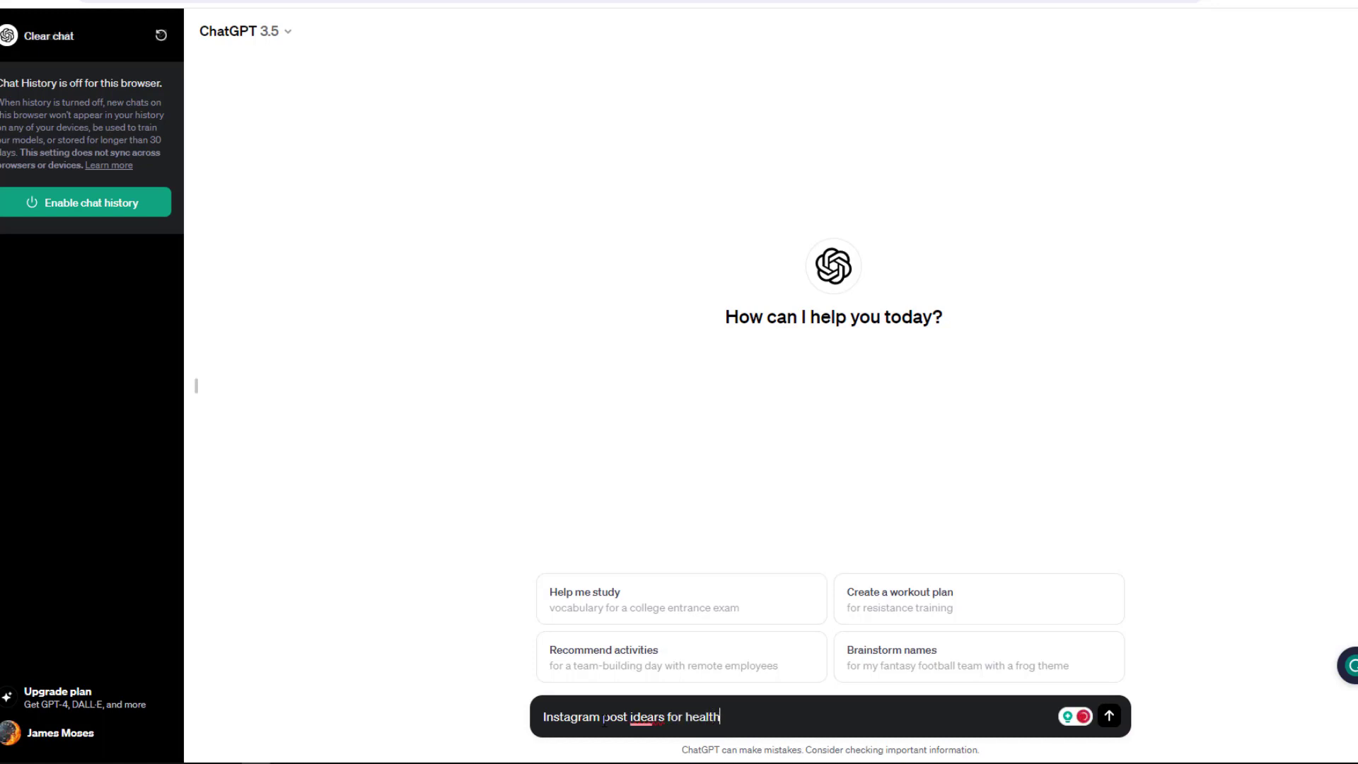
text( and beauty)
key(Return)
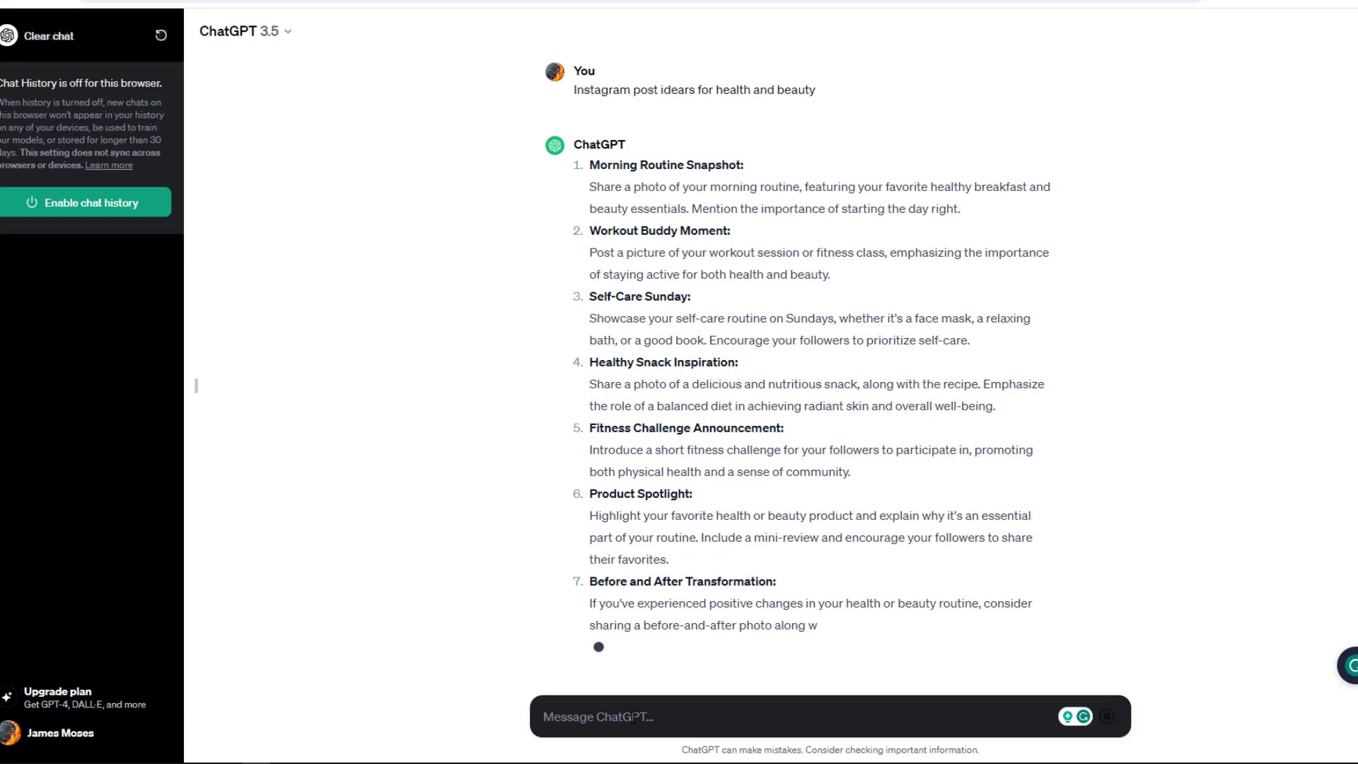
- Ask ChatGPT for 'Titles for an istagram post' and highlight the Mindful Moment idea in the reply
text(Titles for a)
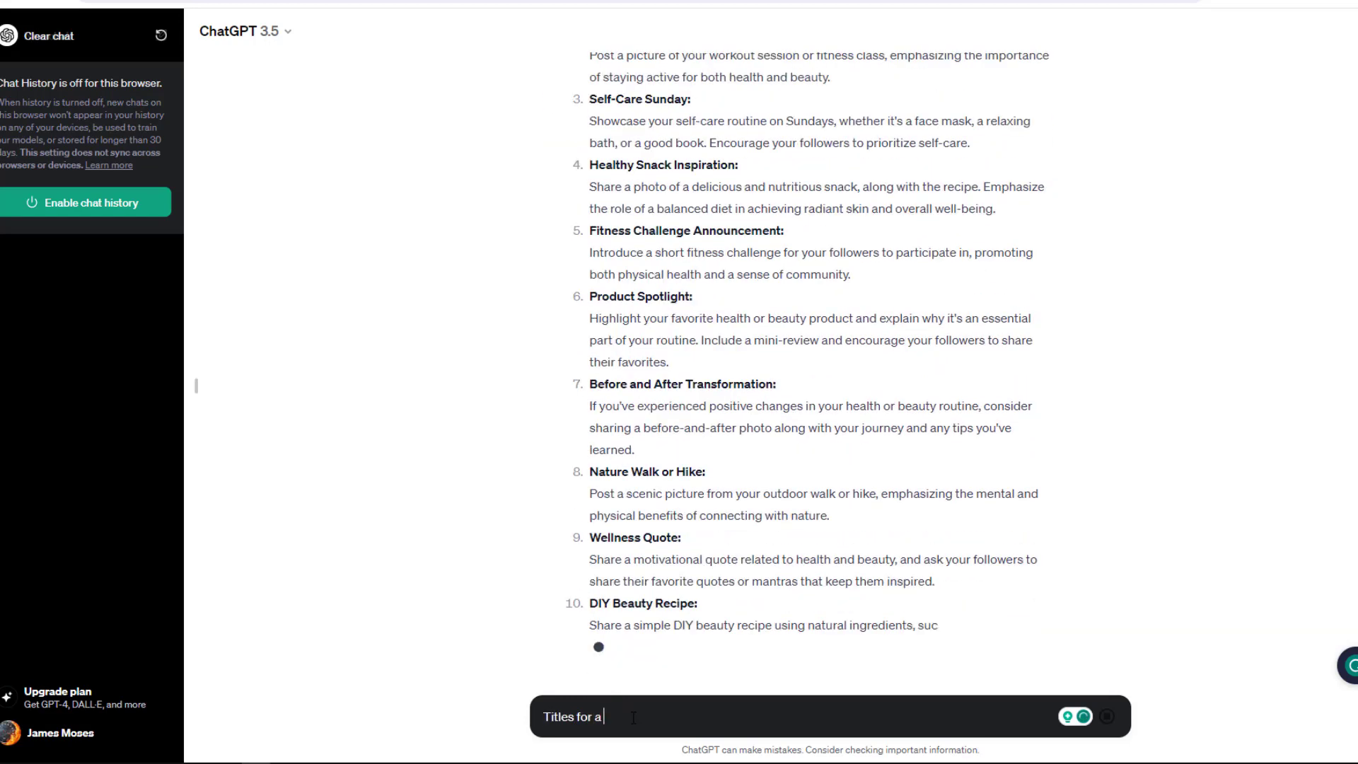
text(n i)
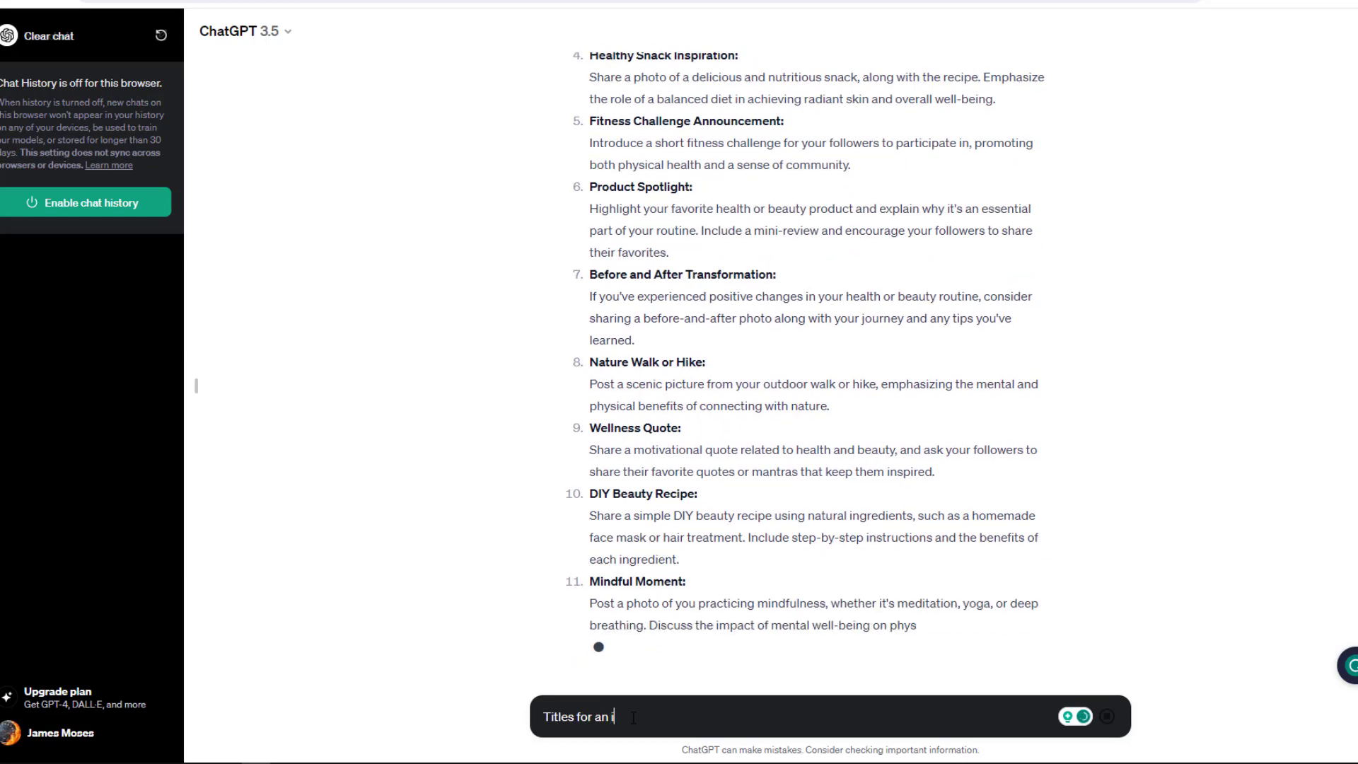
text(stagram post)
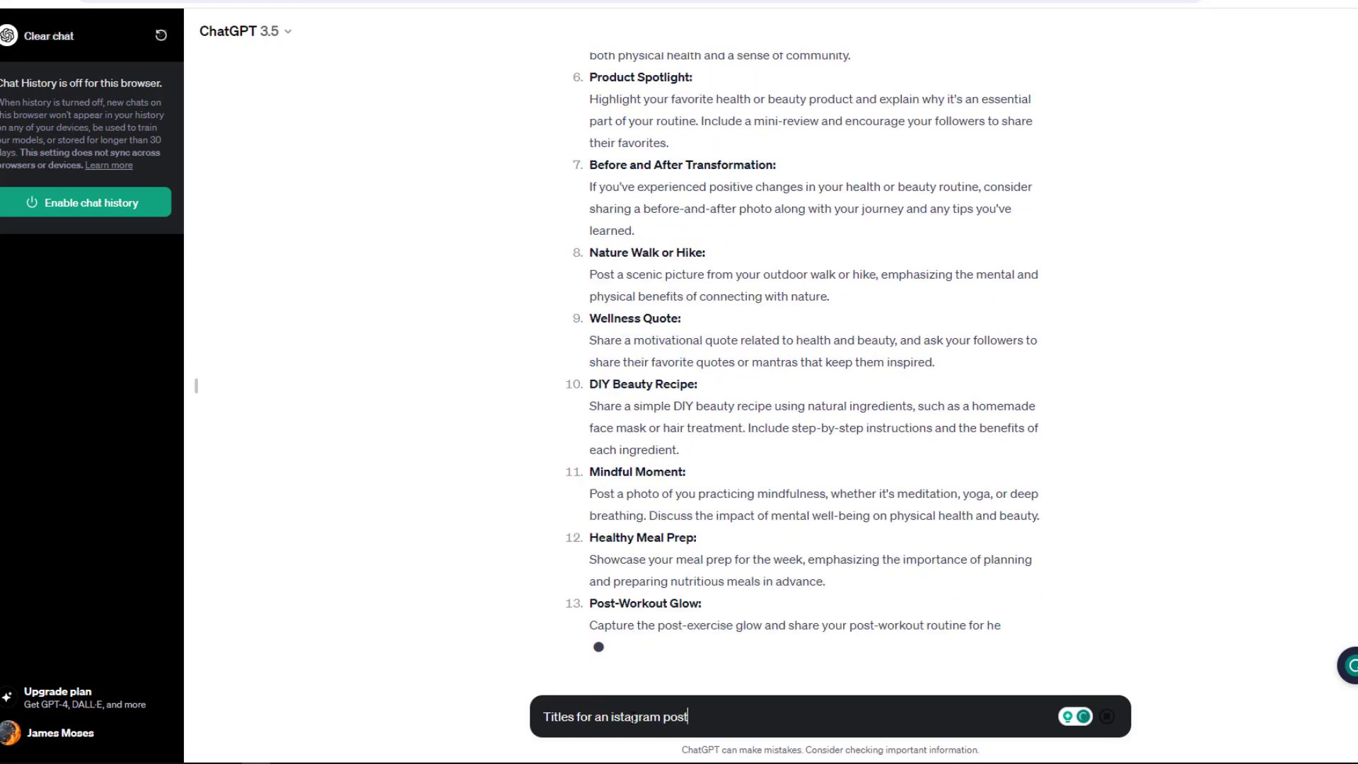
key(shift+Return)
triple_click(599, 437)
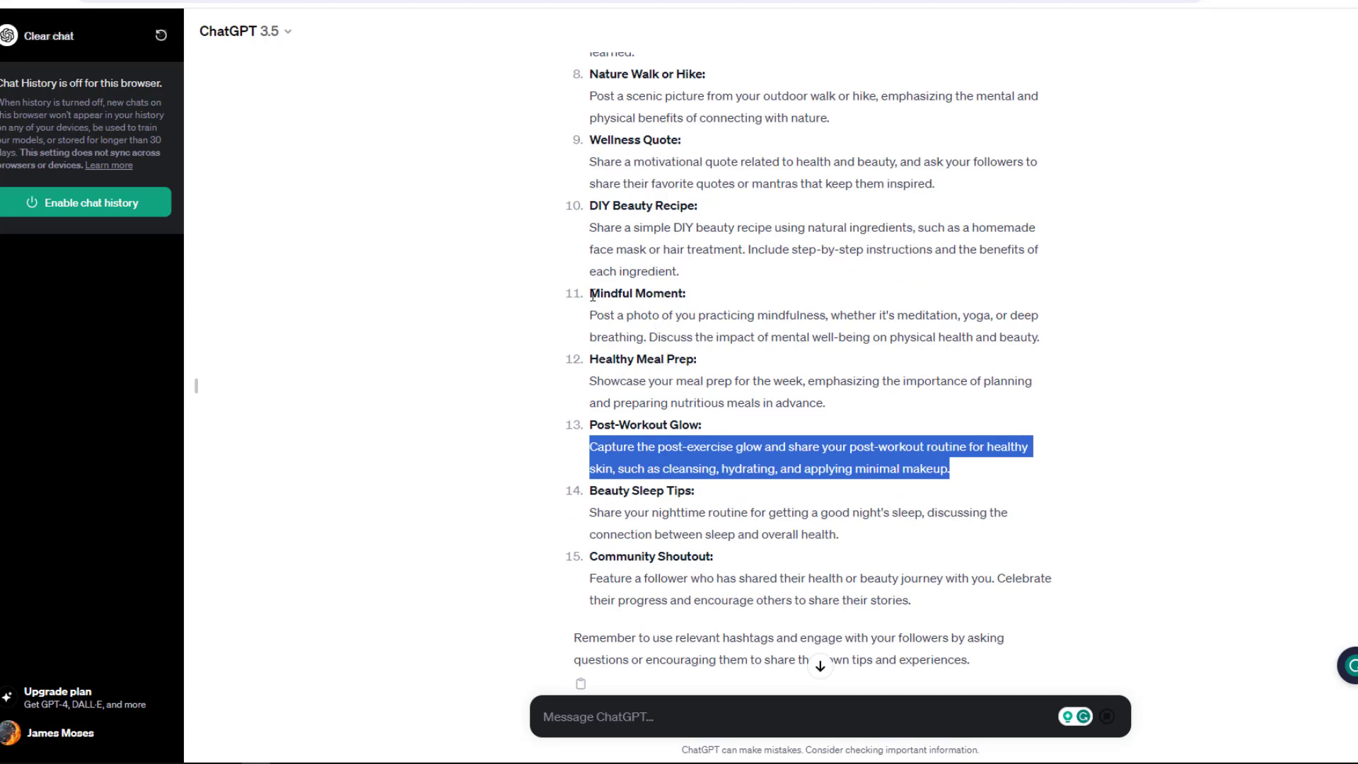
drag(593, 295, 684, 294)
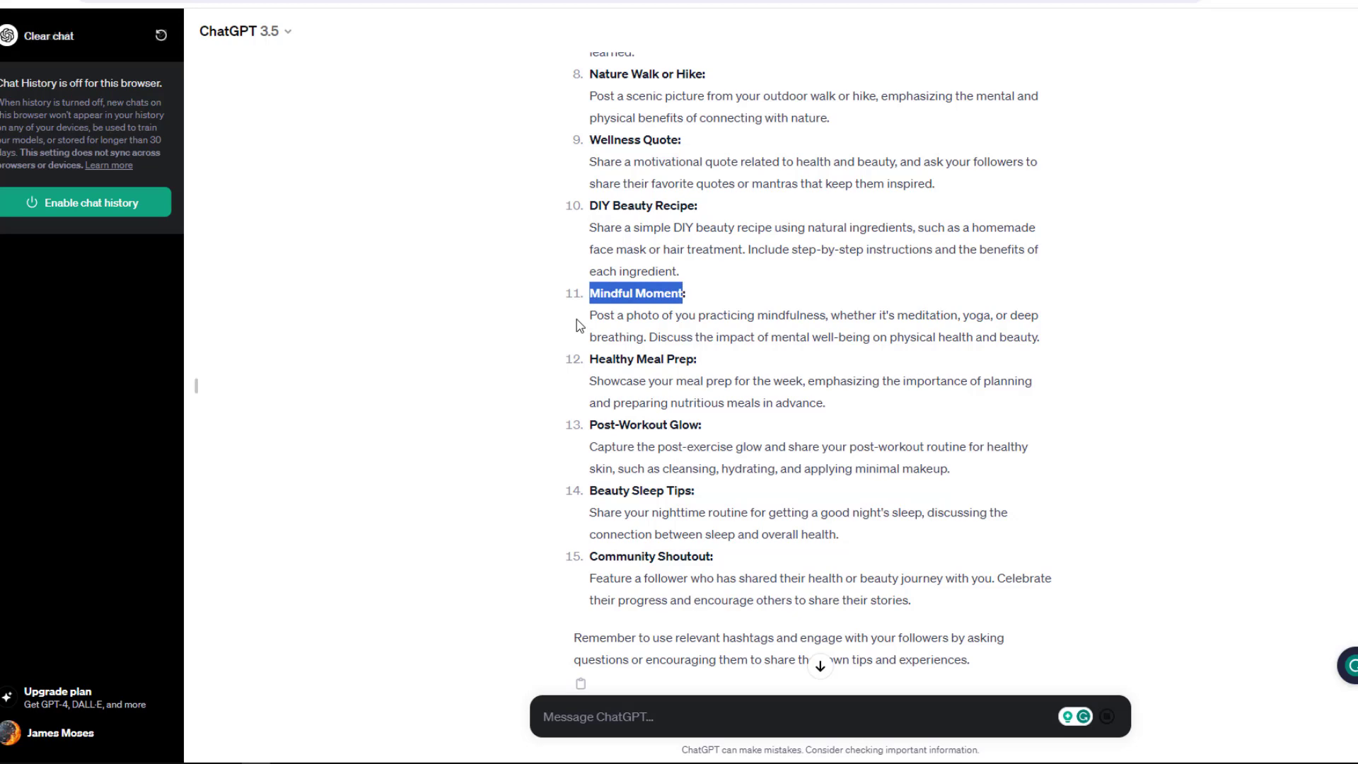
drag(590, 316, 1046, 343)
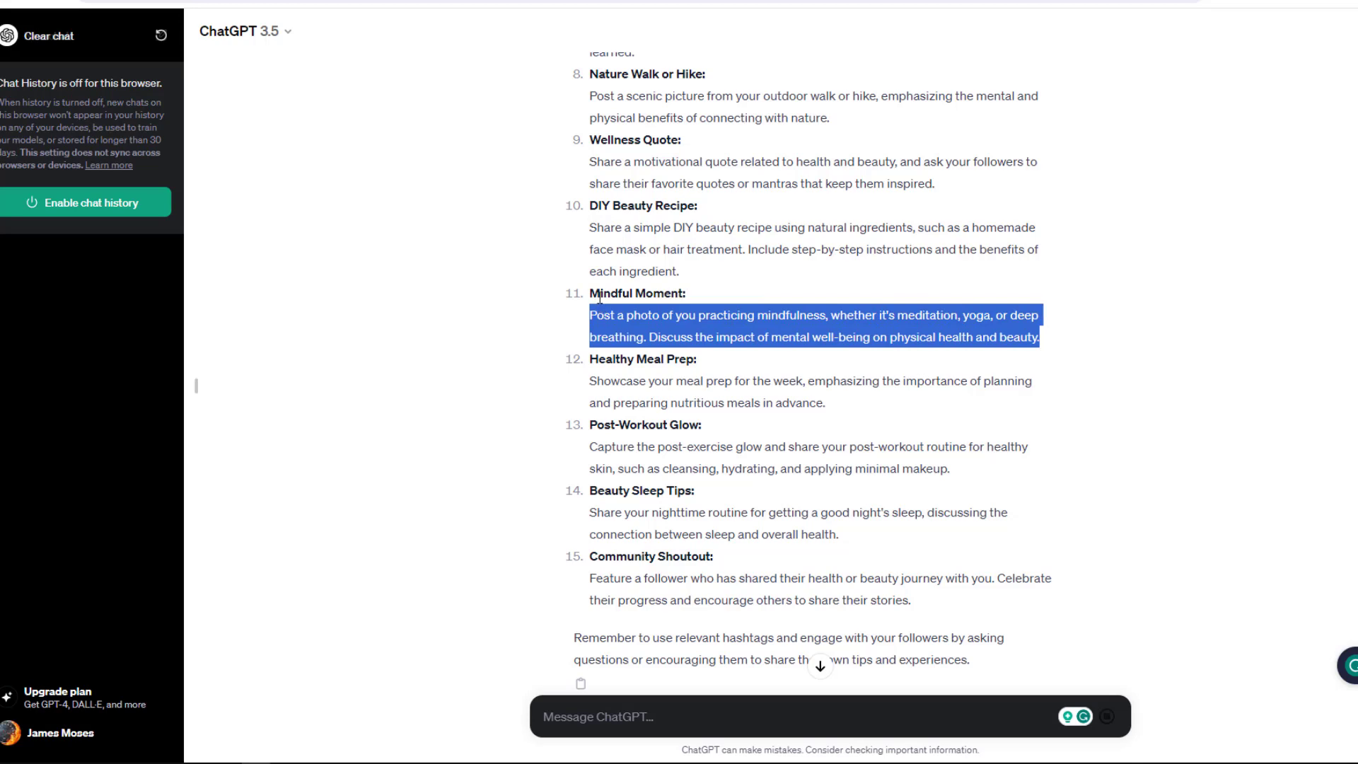
drag(600, 297, 684, 297)
key(ctrl+c)
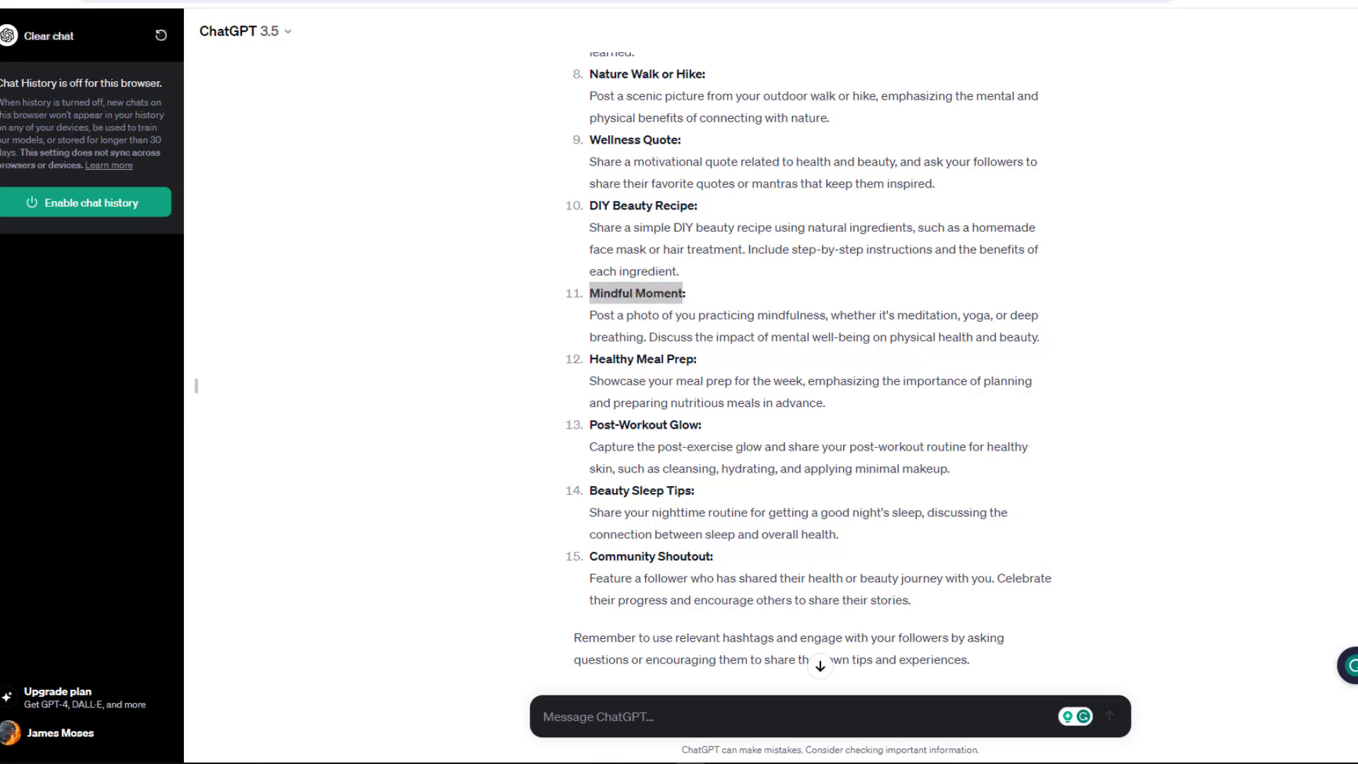
- Ask ChatGPT to create an Instagram hook for Mindful Moment
click(617, 729)
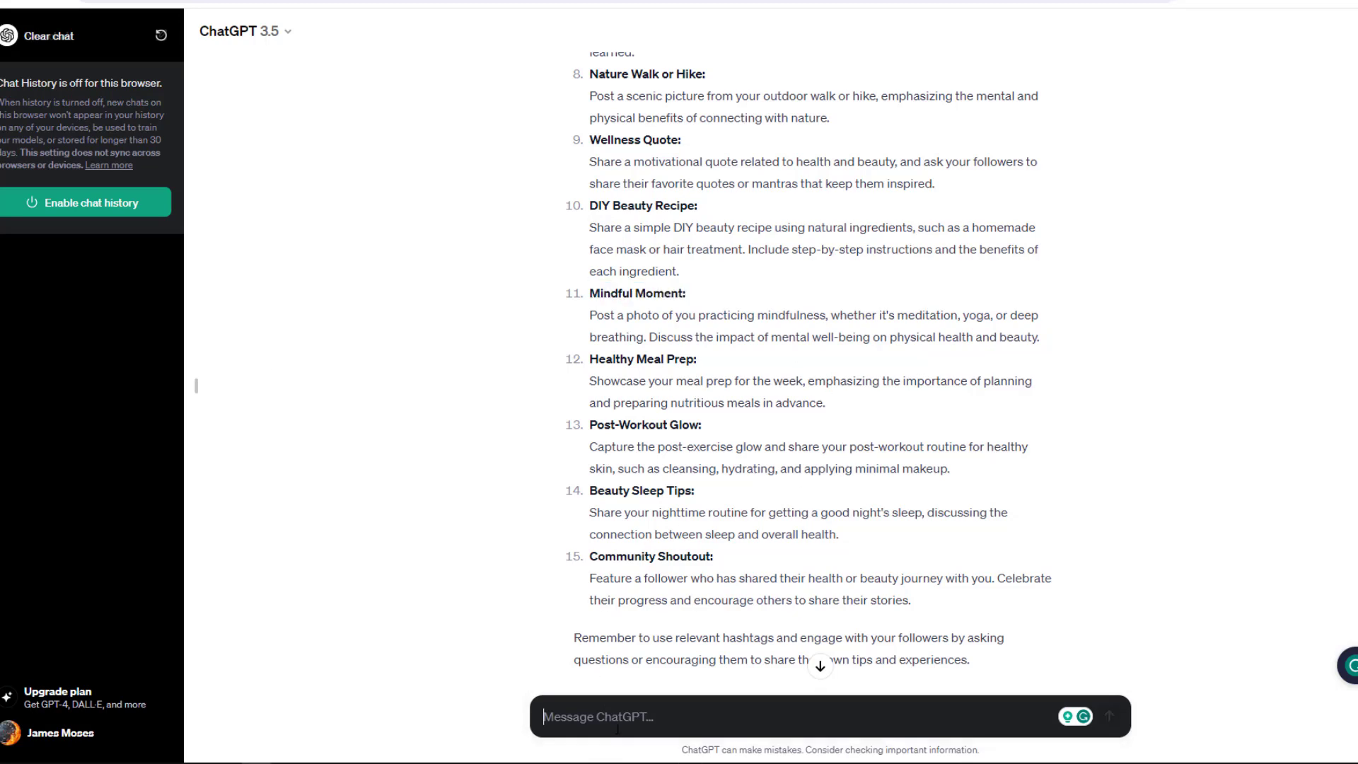
text(create a)
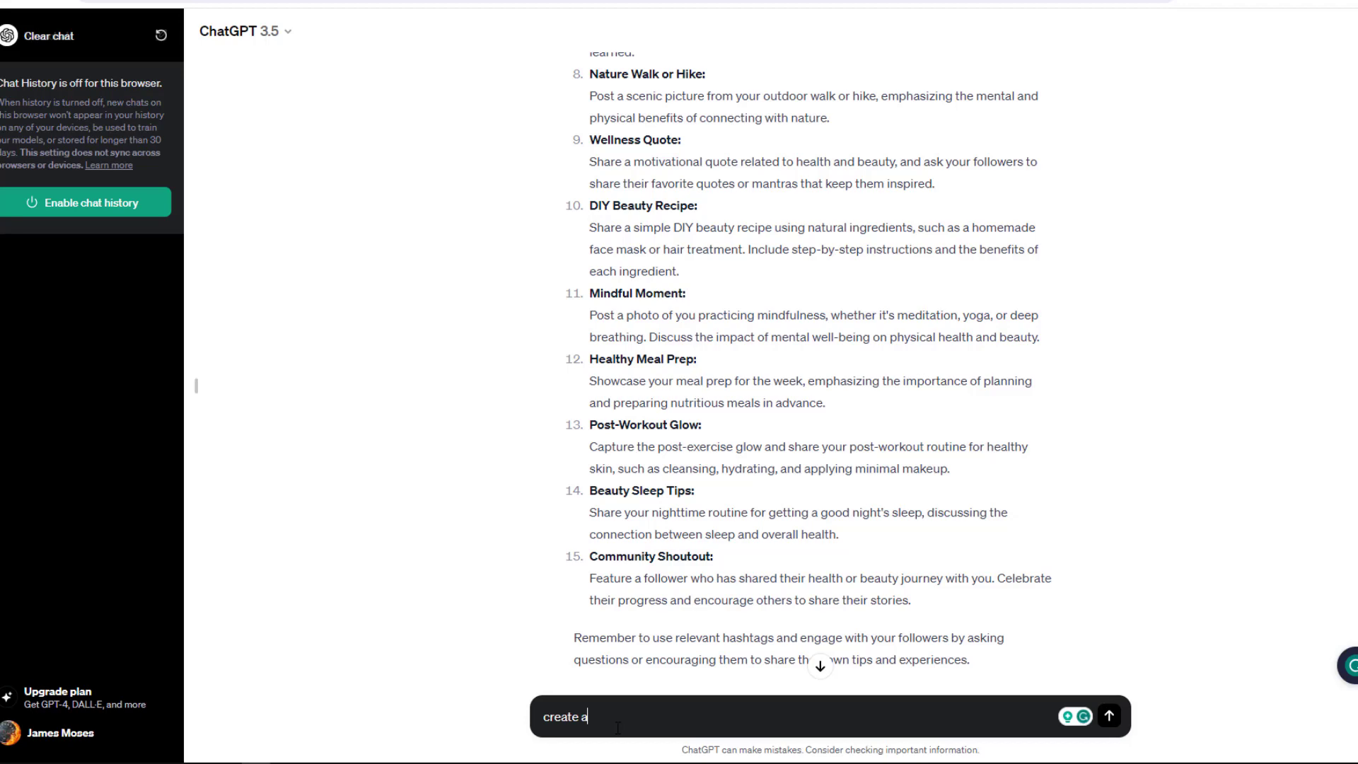
text(n instagram hook for th)
key(ctrl+v)
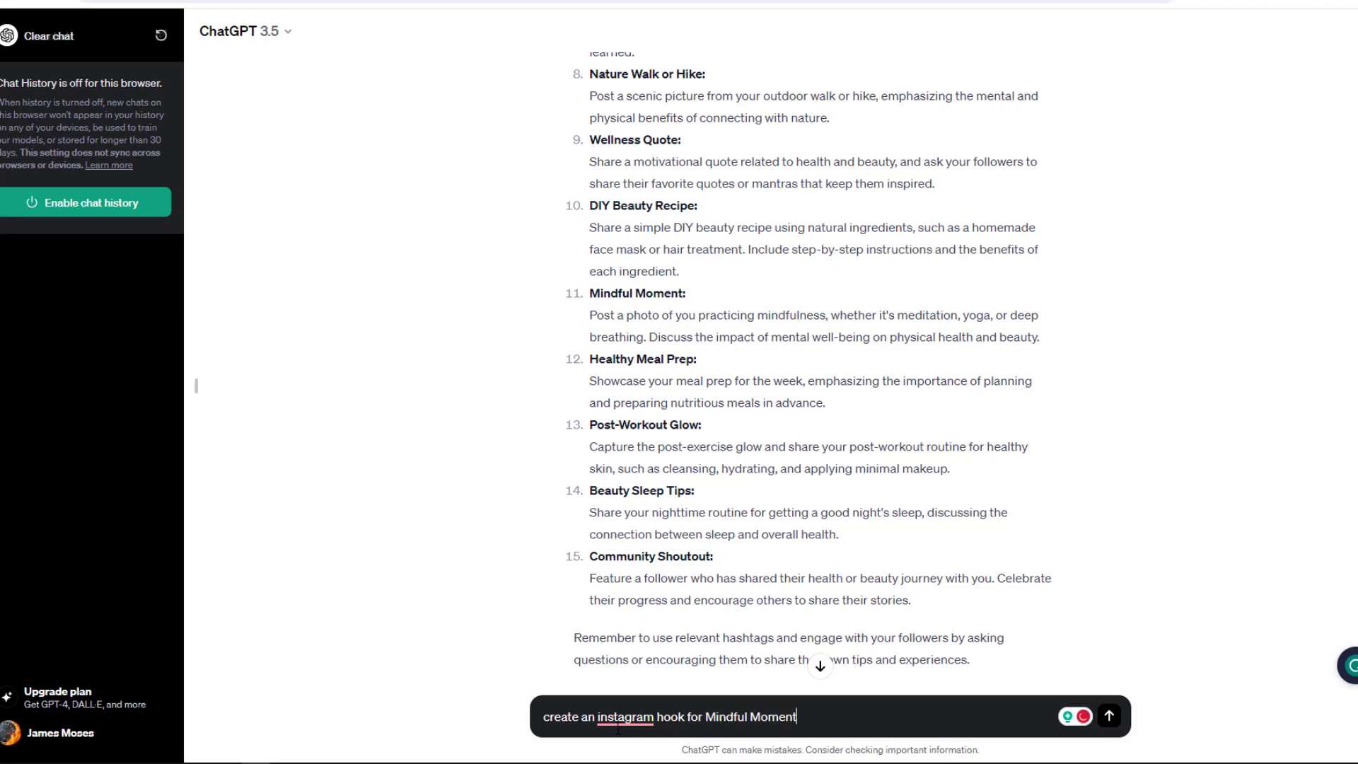
key(Return)
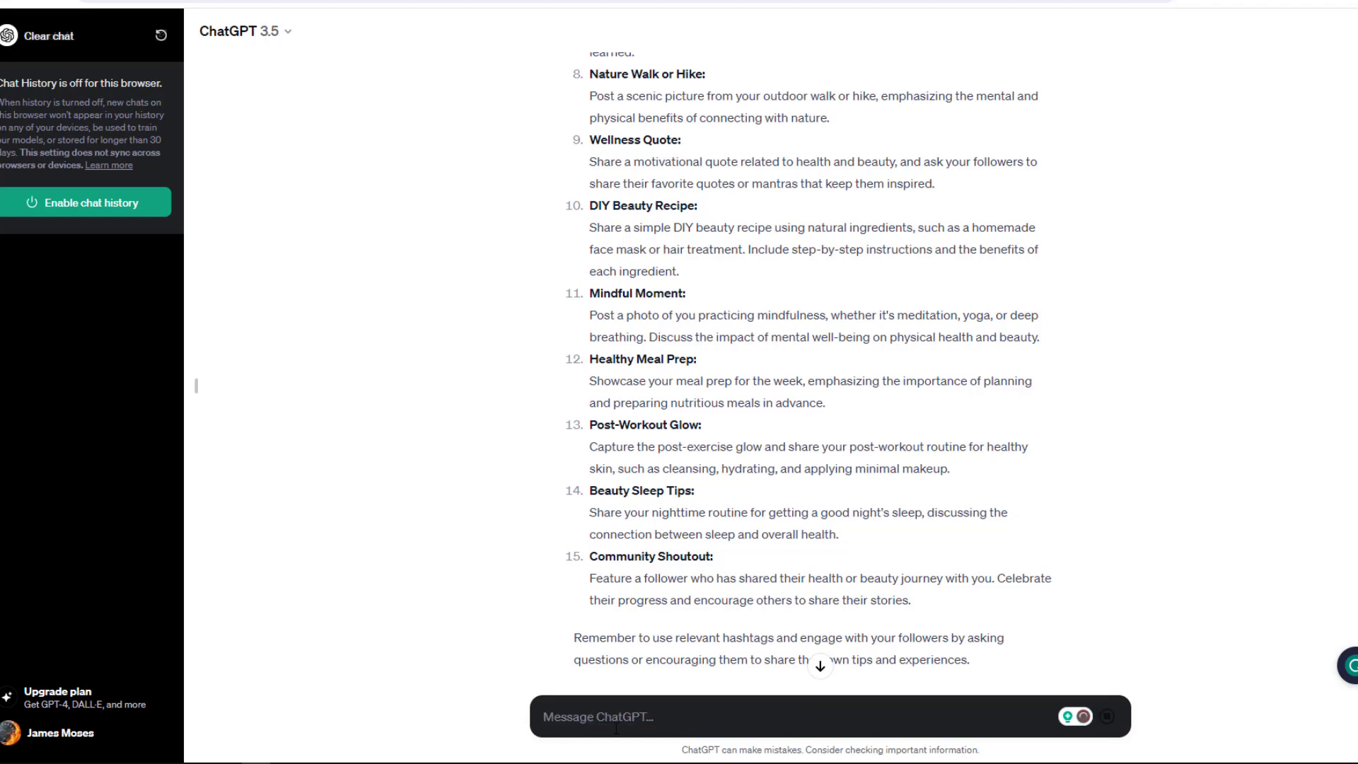
- Select the generated hook reply and the Mindful Moment topic in the prompt
click(821, 678)
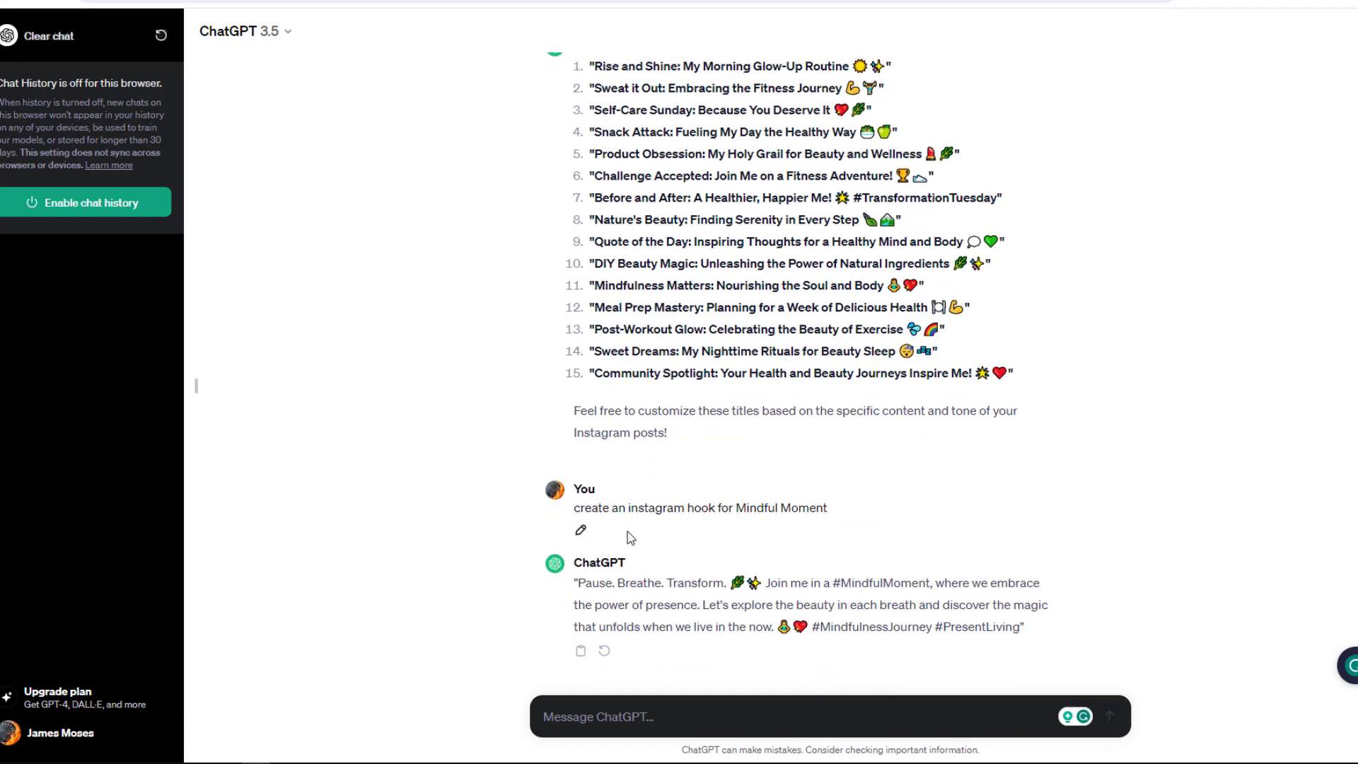
drag(574, 507, 729, 508)
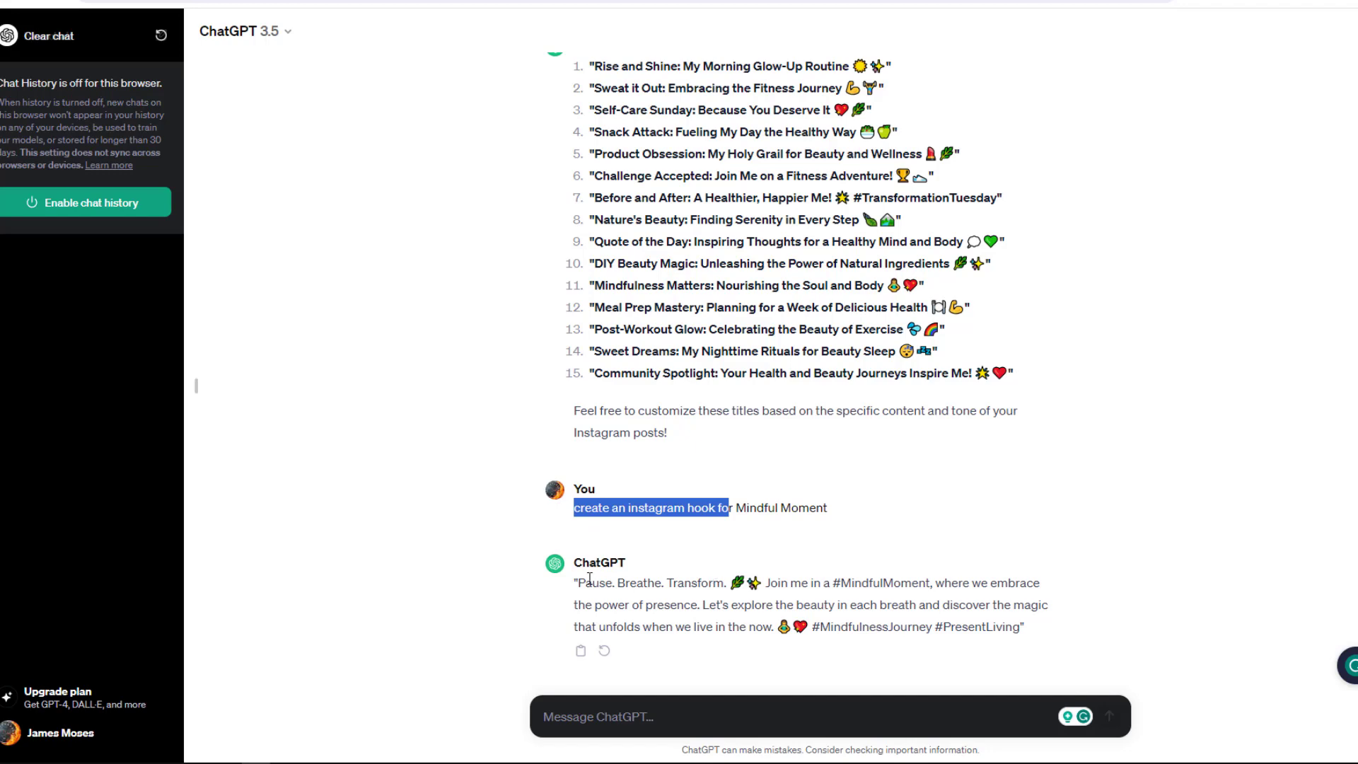
drag(577, 584, 1025, 627)
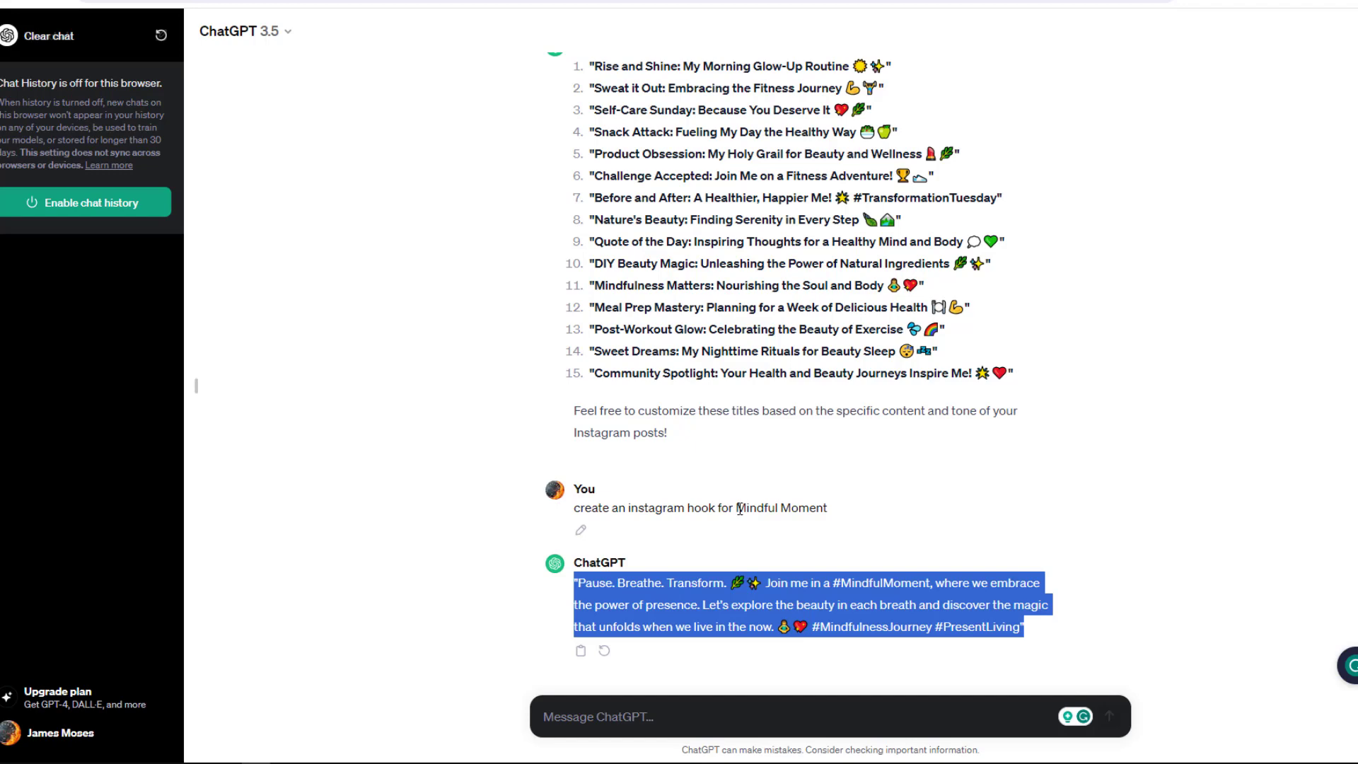
drag(736, 509, 835, 510)
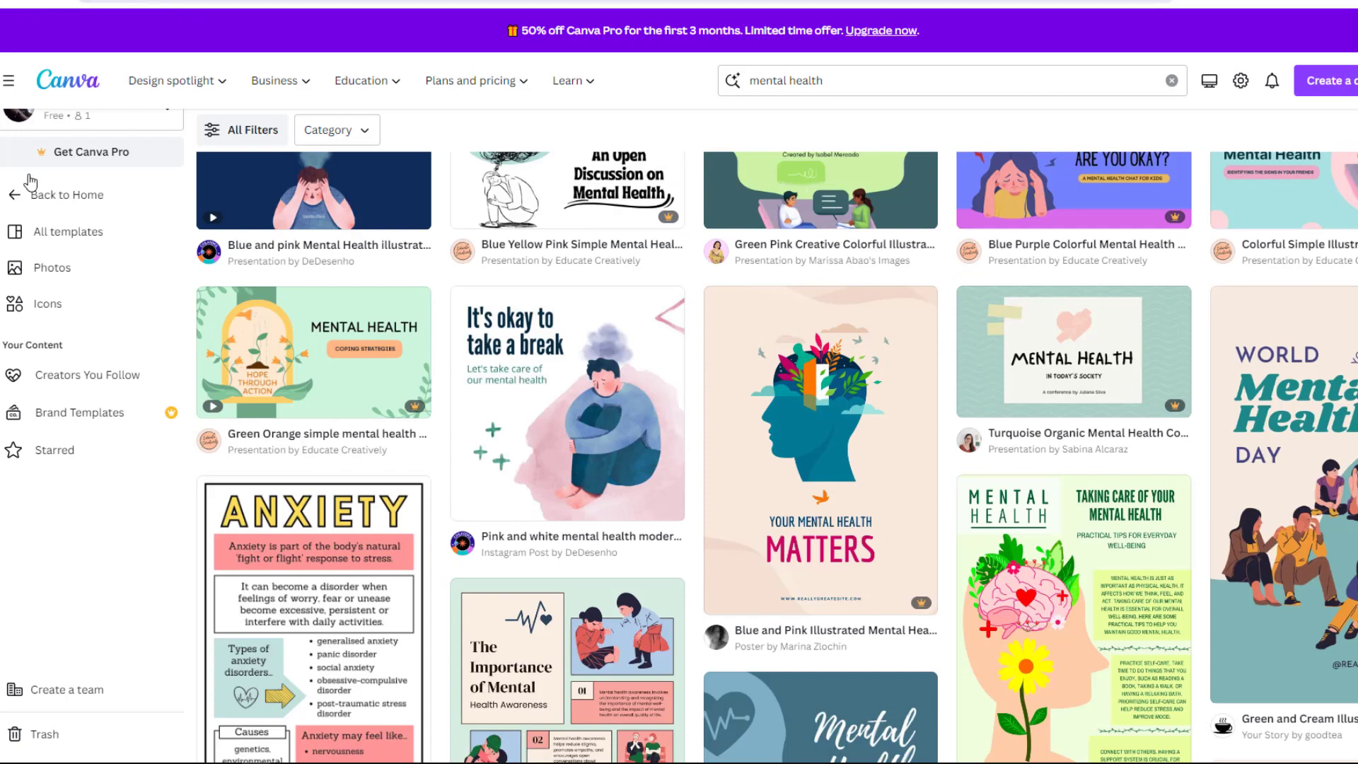
- Scroll the 'mental health' template results to locate the floral Be Kind To Your Mind card
scroll(821, 425, down, 2)
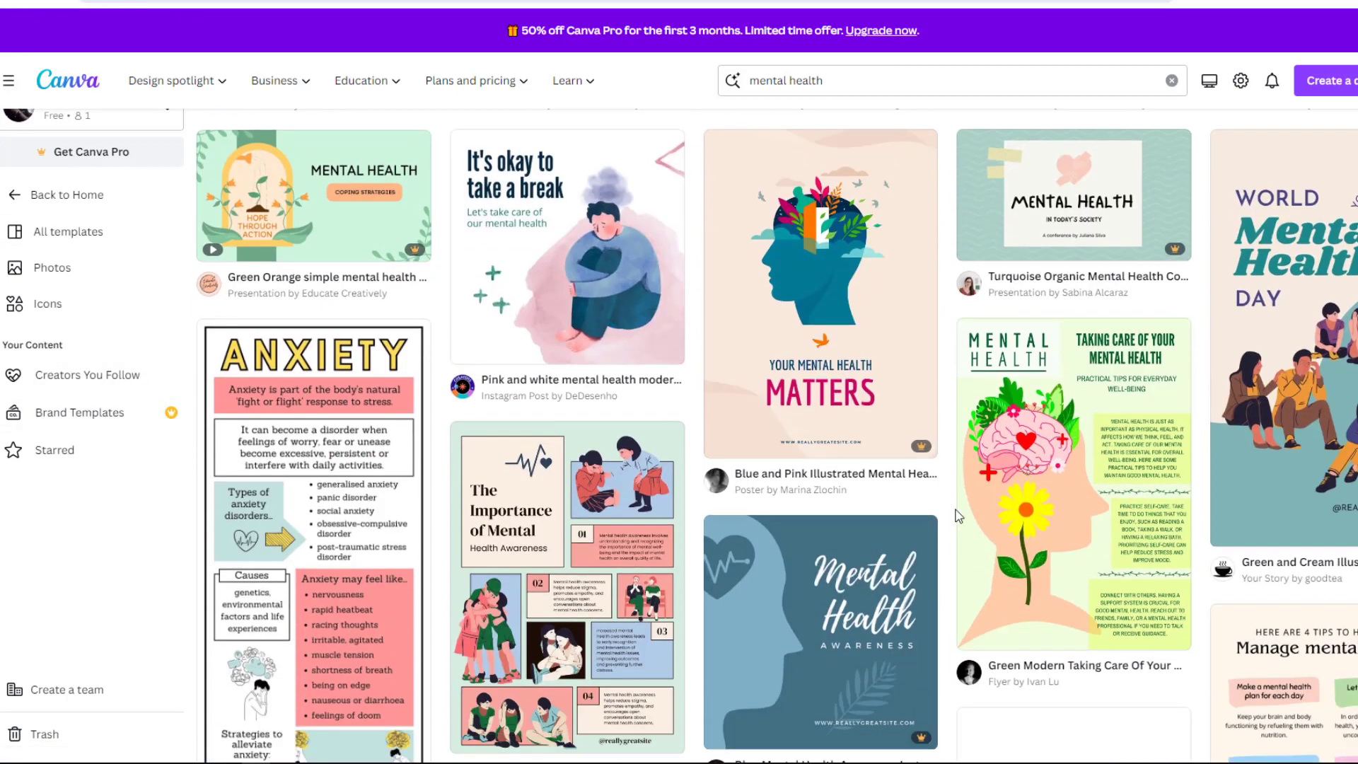
scroll(821, 424, down, 2)
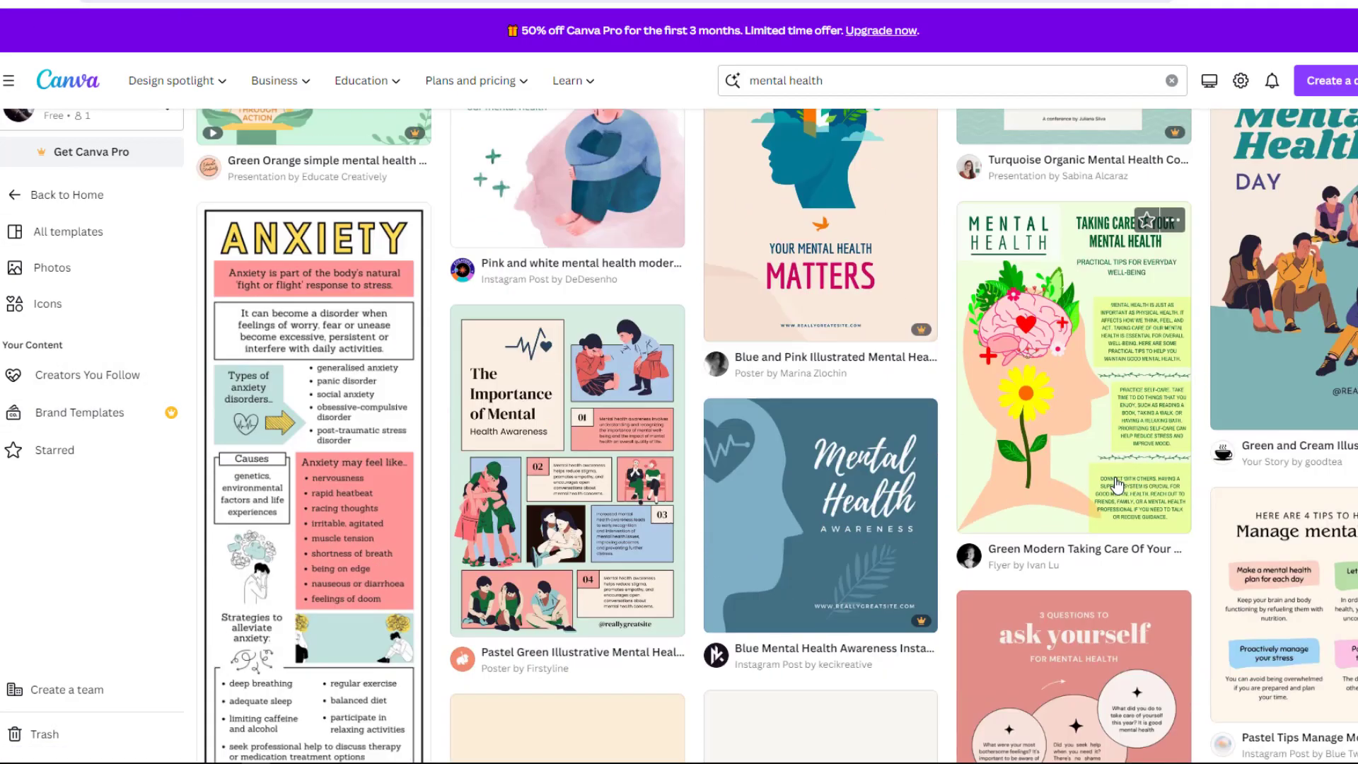
scroll(847, 99, up, 2)
click(847, 91)
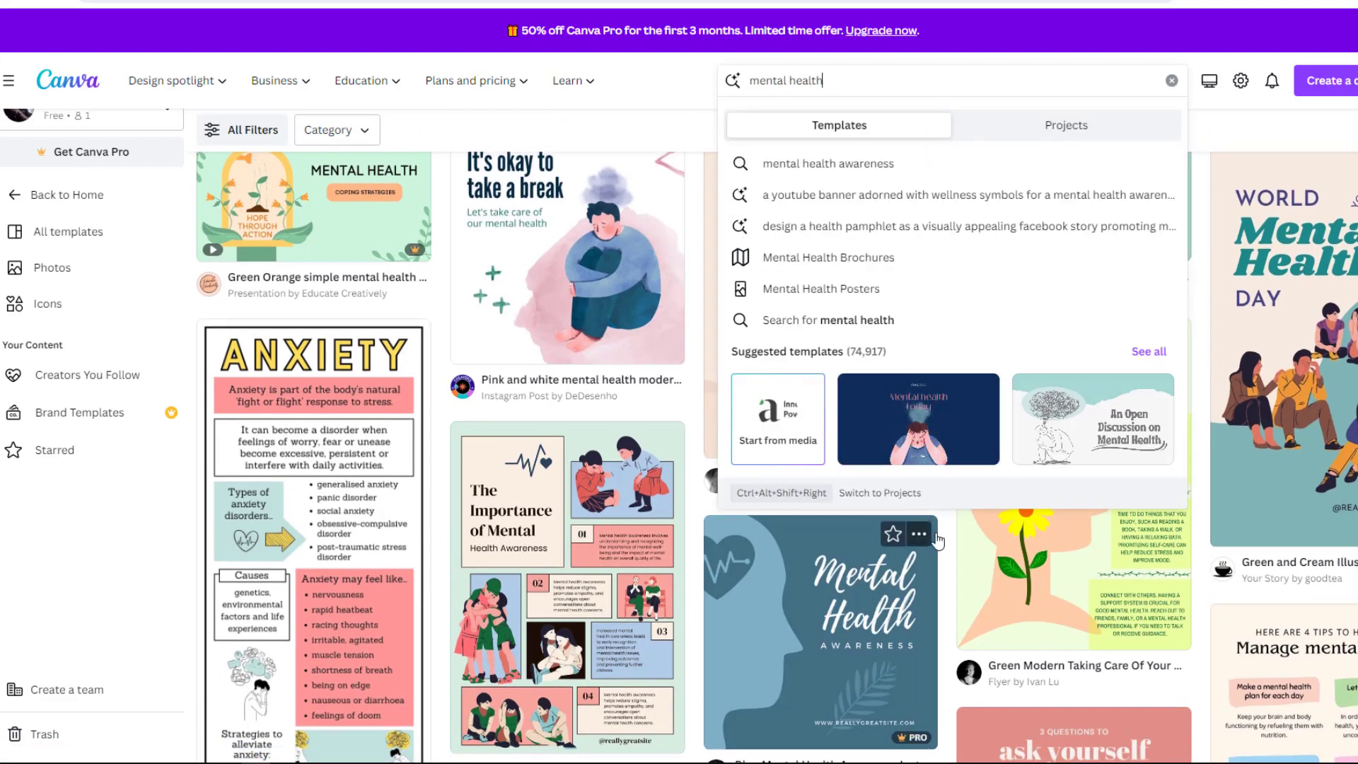
click(950, 529)
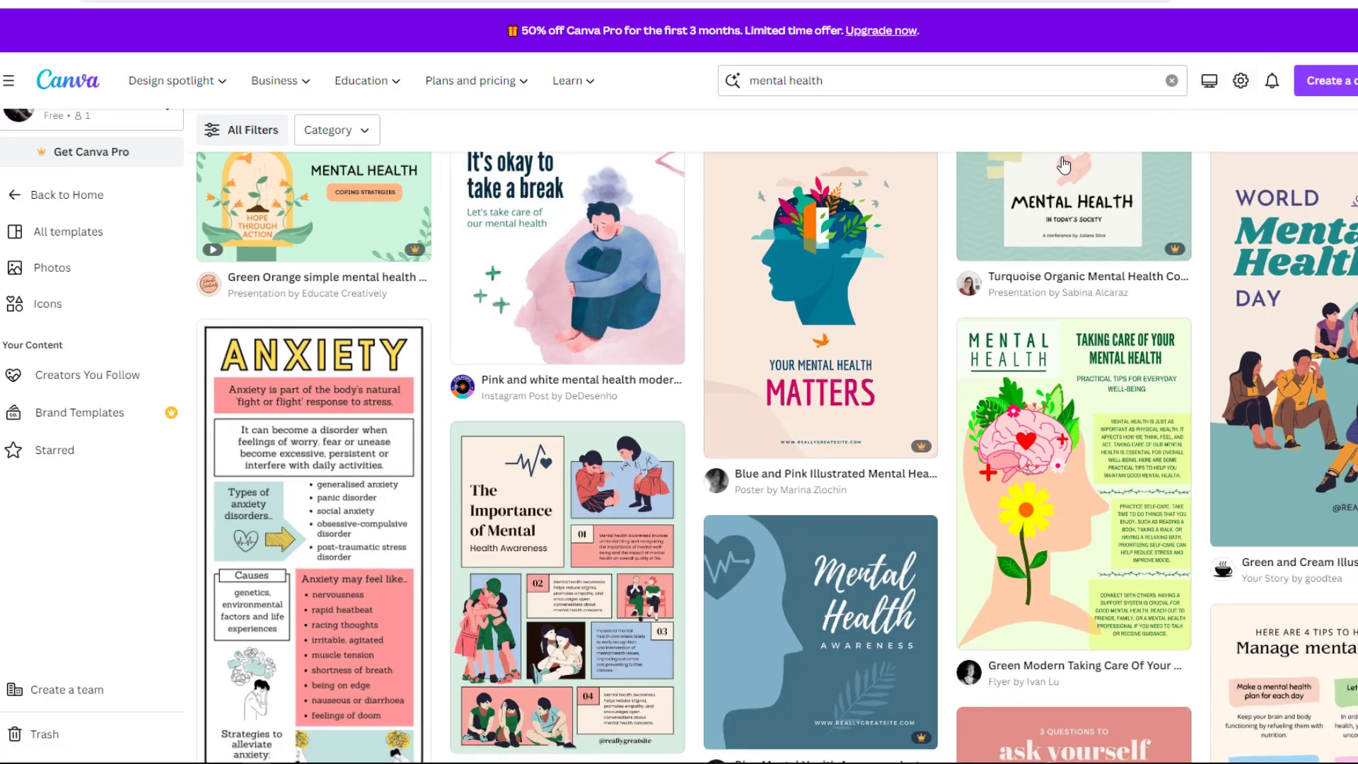
scroll(820, 396, up, 3)
scroll(825, 479, down, 3)
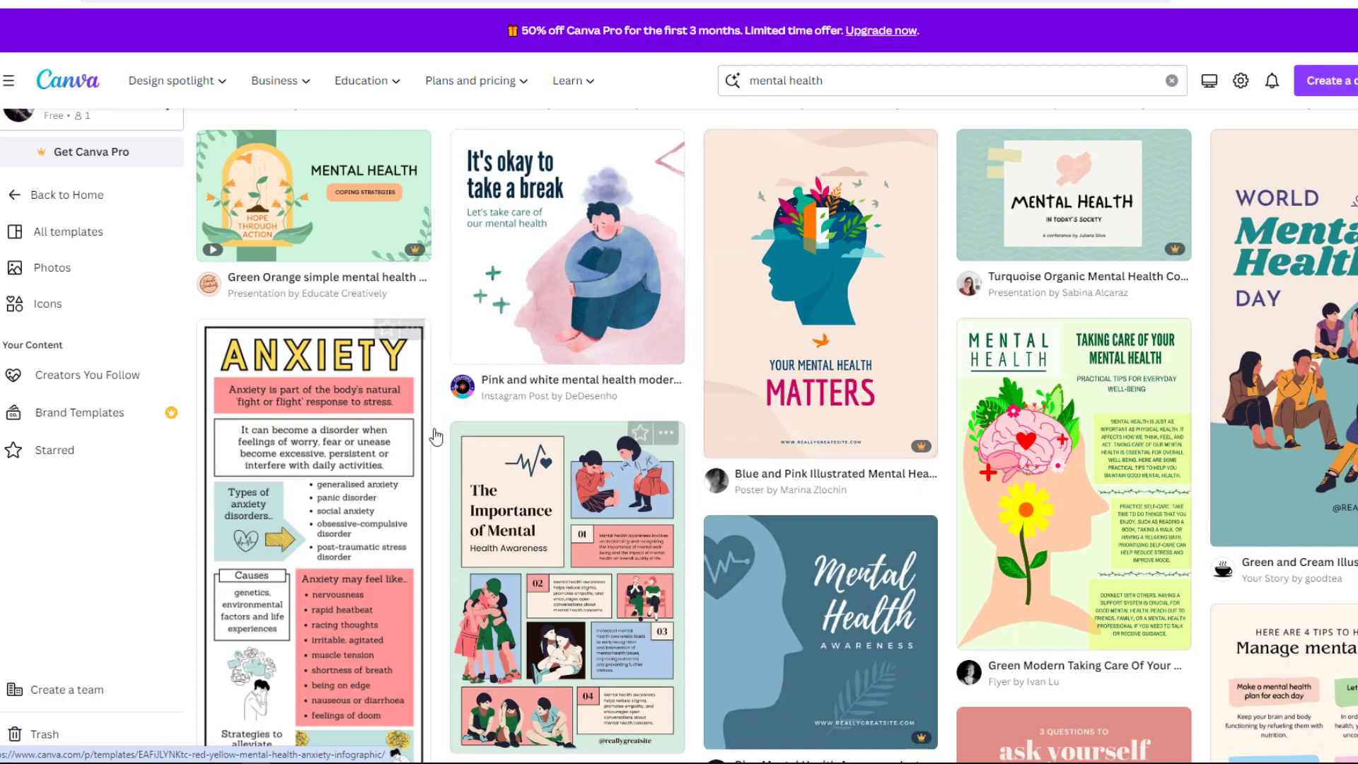
scroll(667, 593, down, 9)
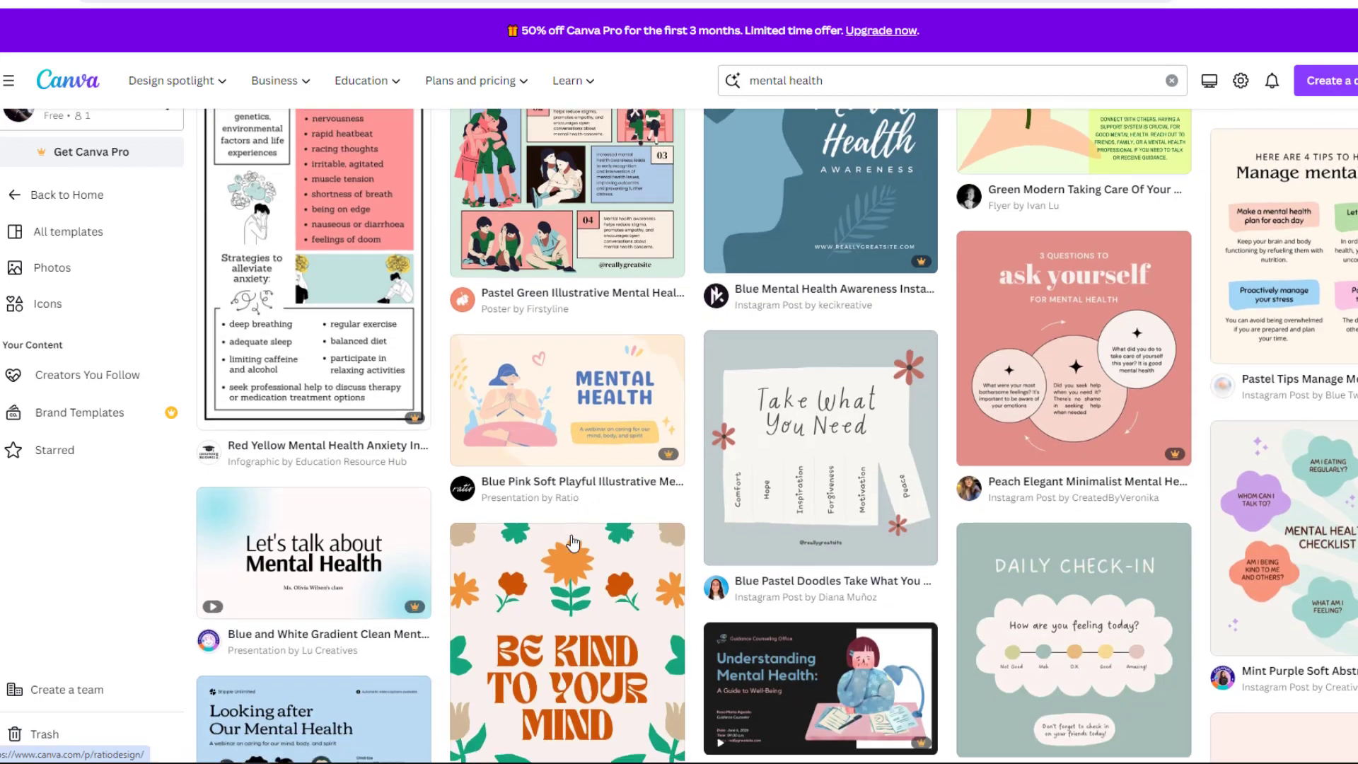
scroll(623, 566, down, 6)
scroll(573, 545, down, 10)
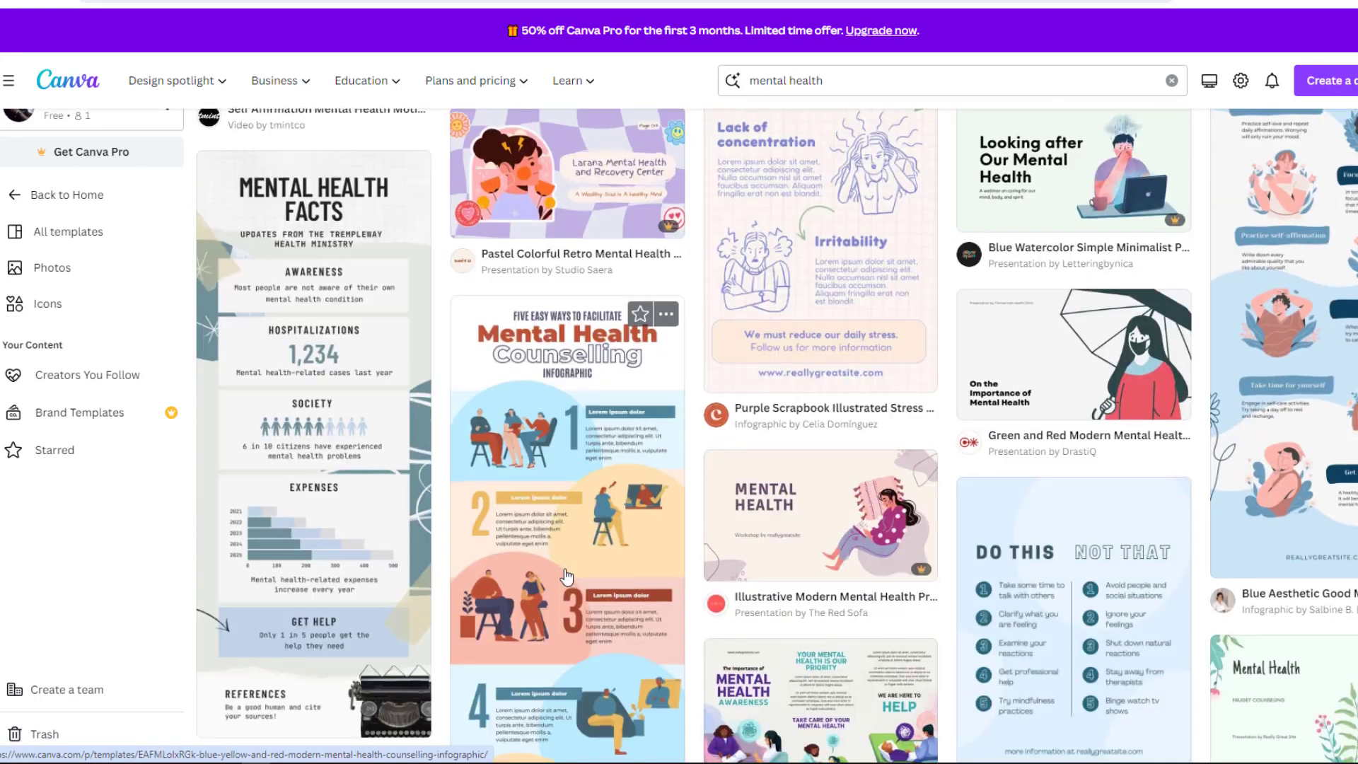
scroll(559, 523, up, 5)
scroll(549, 502, up, 5)
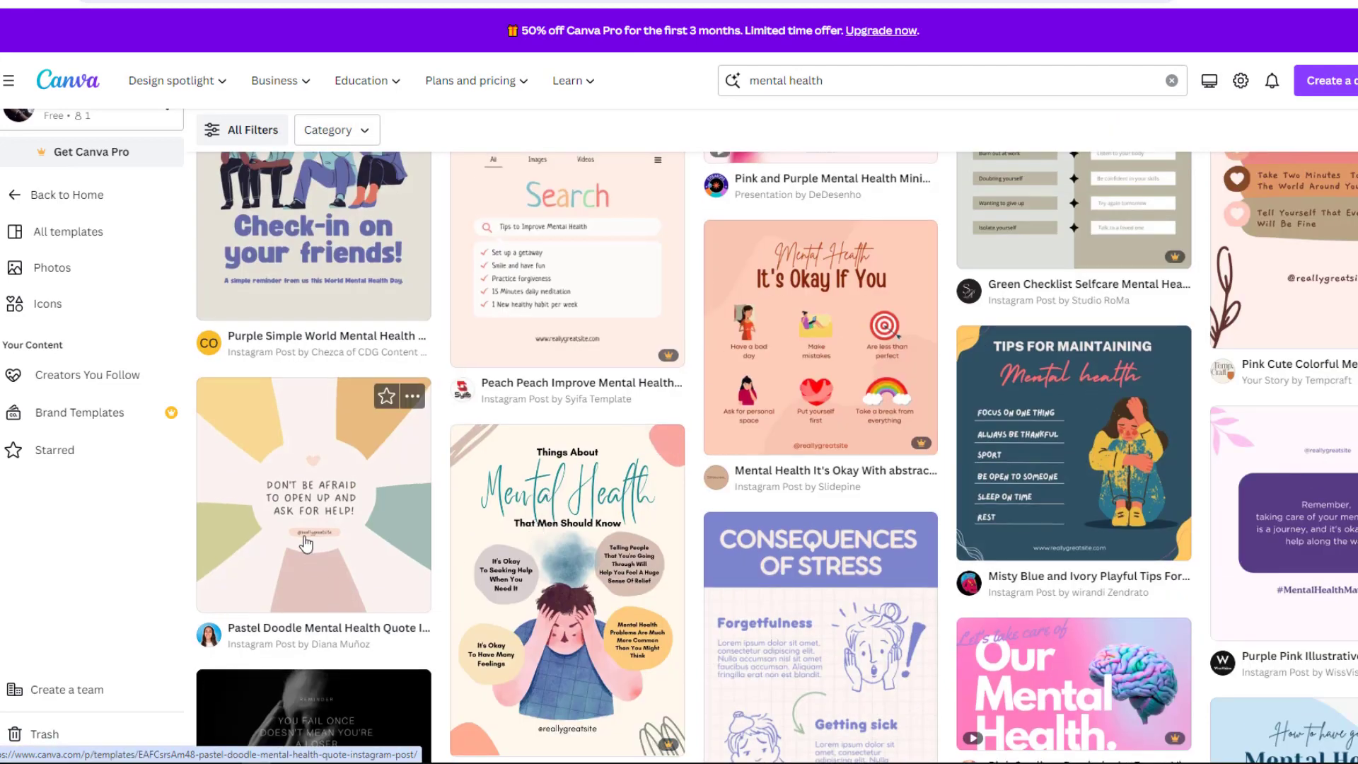
scroll(411, 473, up, 3)
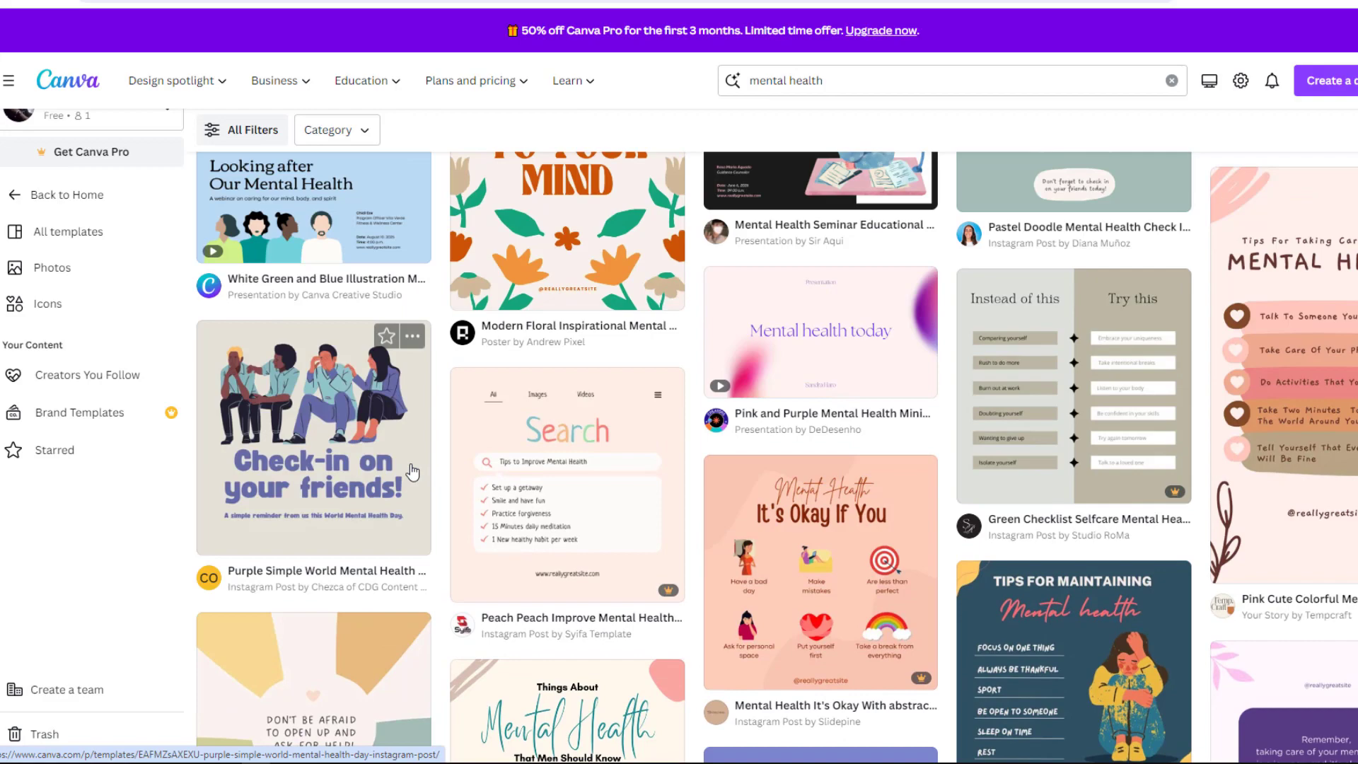
scroll(581, 424, up, 3)
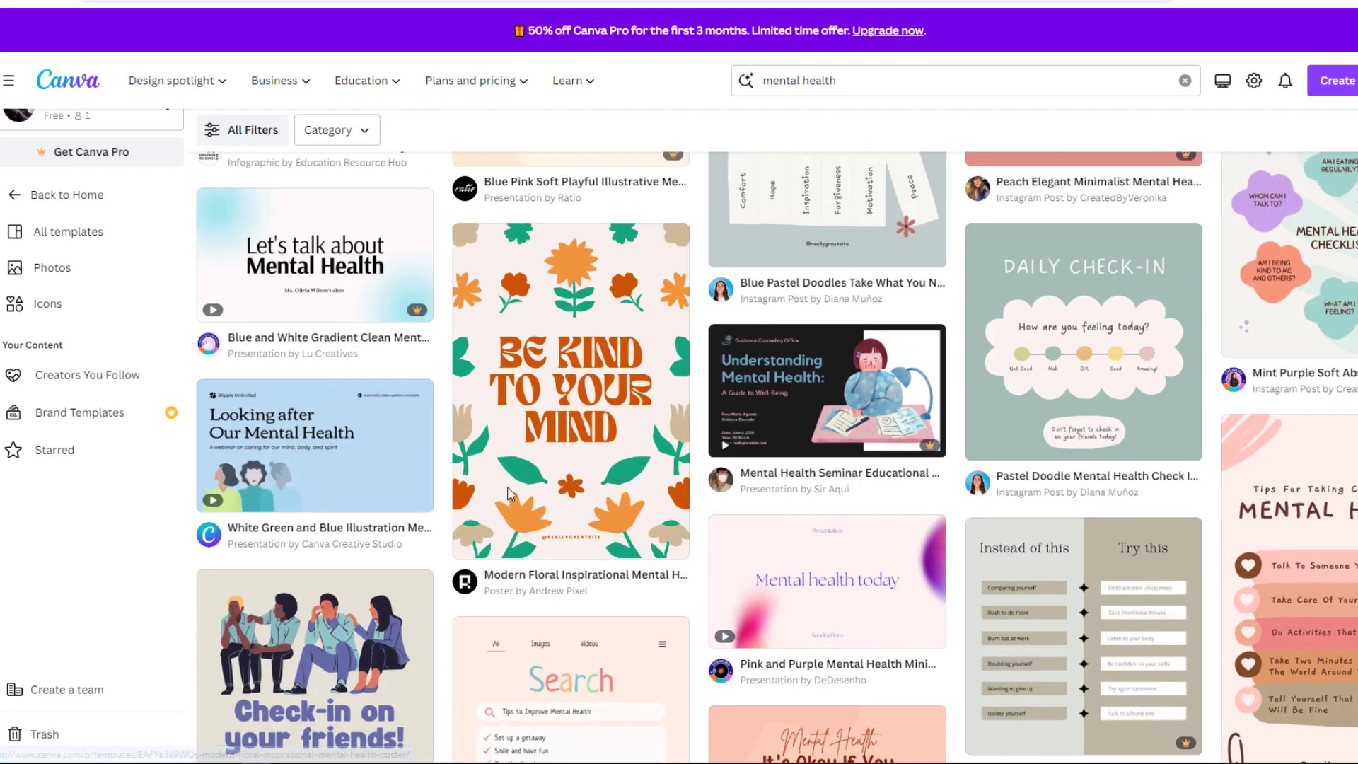
- Open the floral Be Kind To Your Mind template and retitle it 'MINDFUL MOMENT'
click(532, 451)
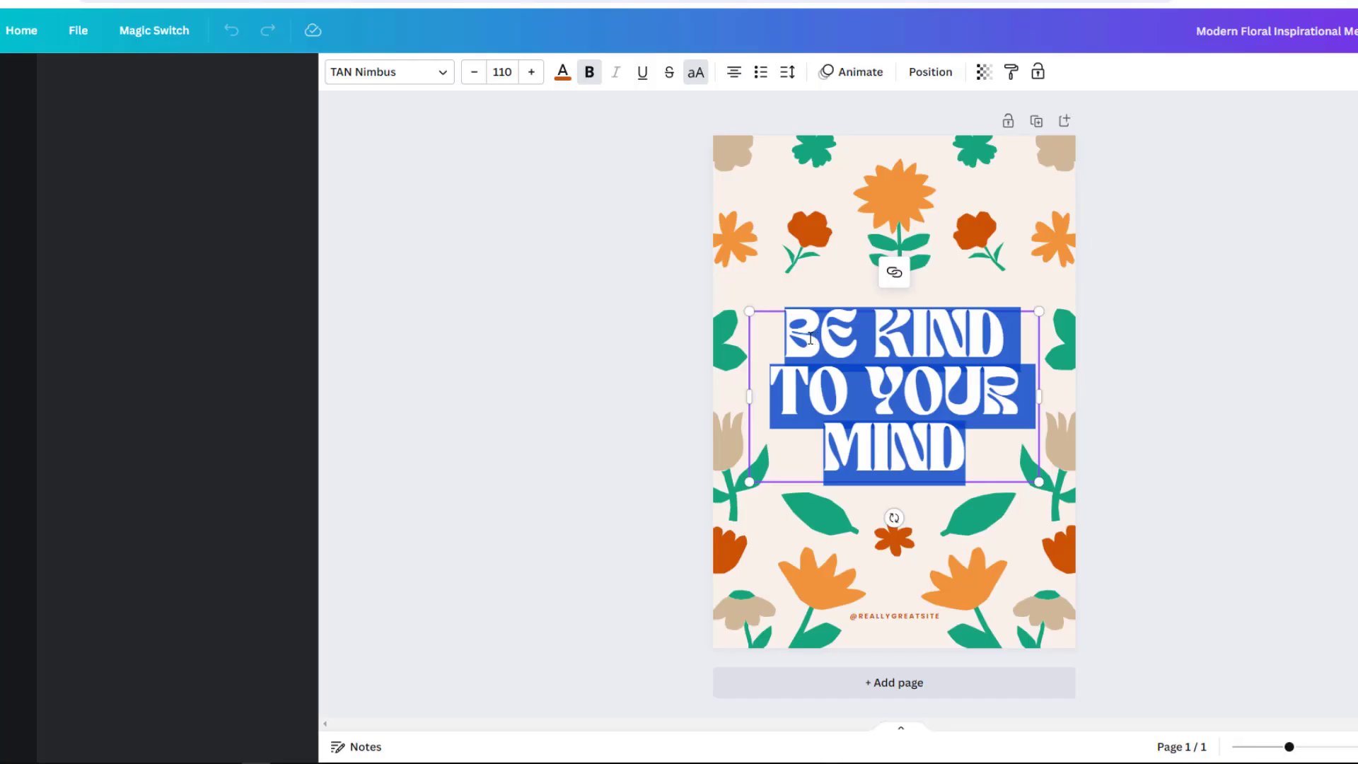
text(MINDFUL MOMENT)
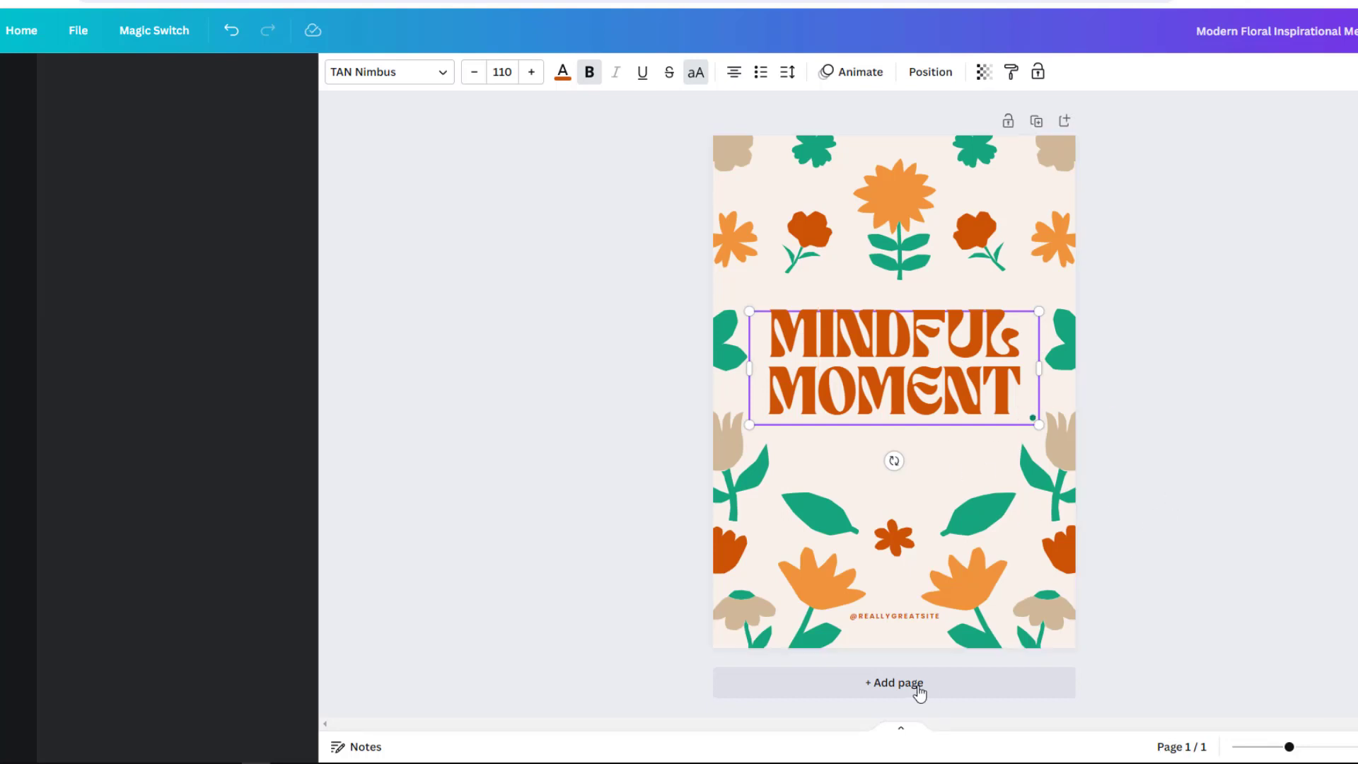
click(922, 427)
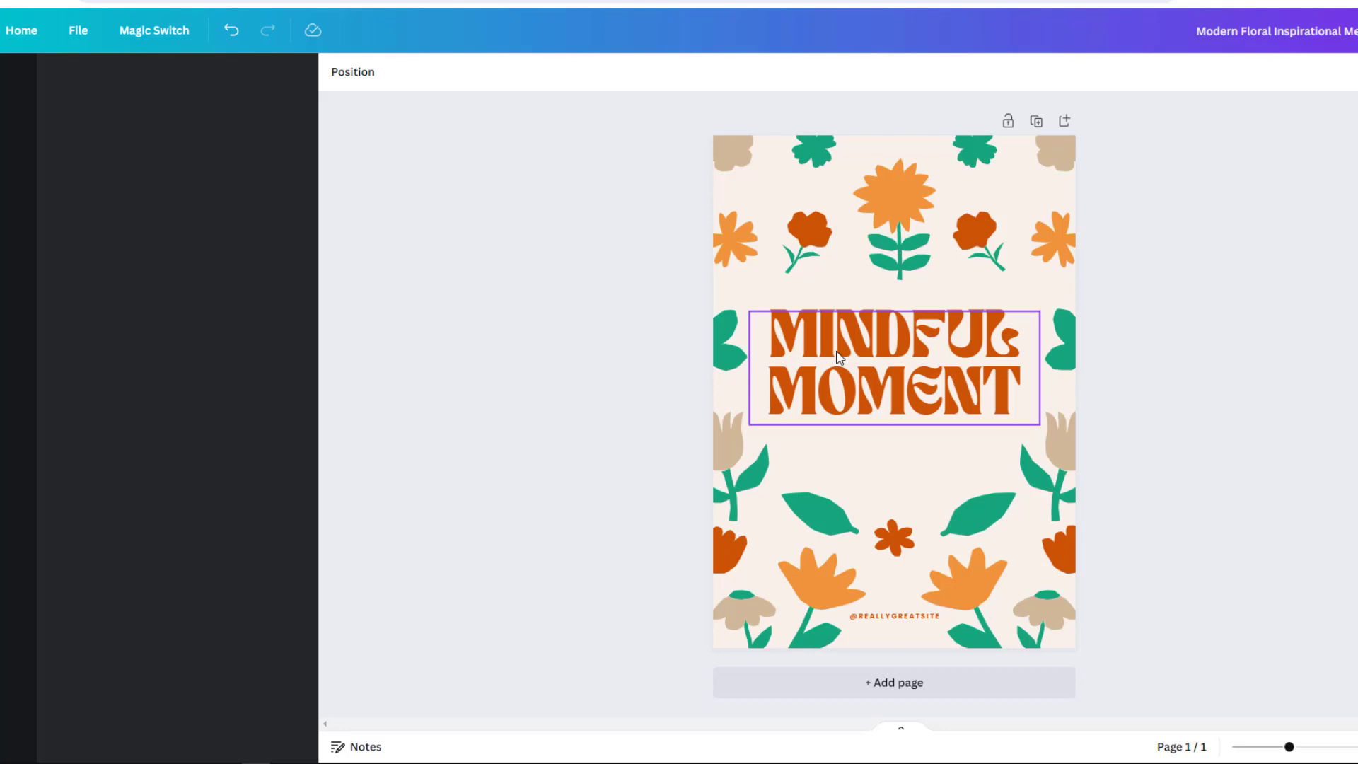
key(slash)
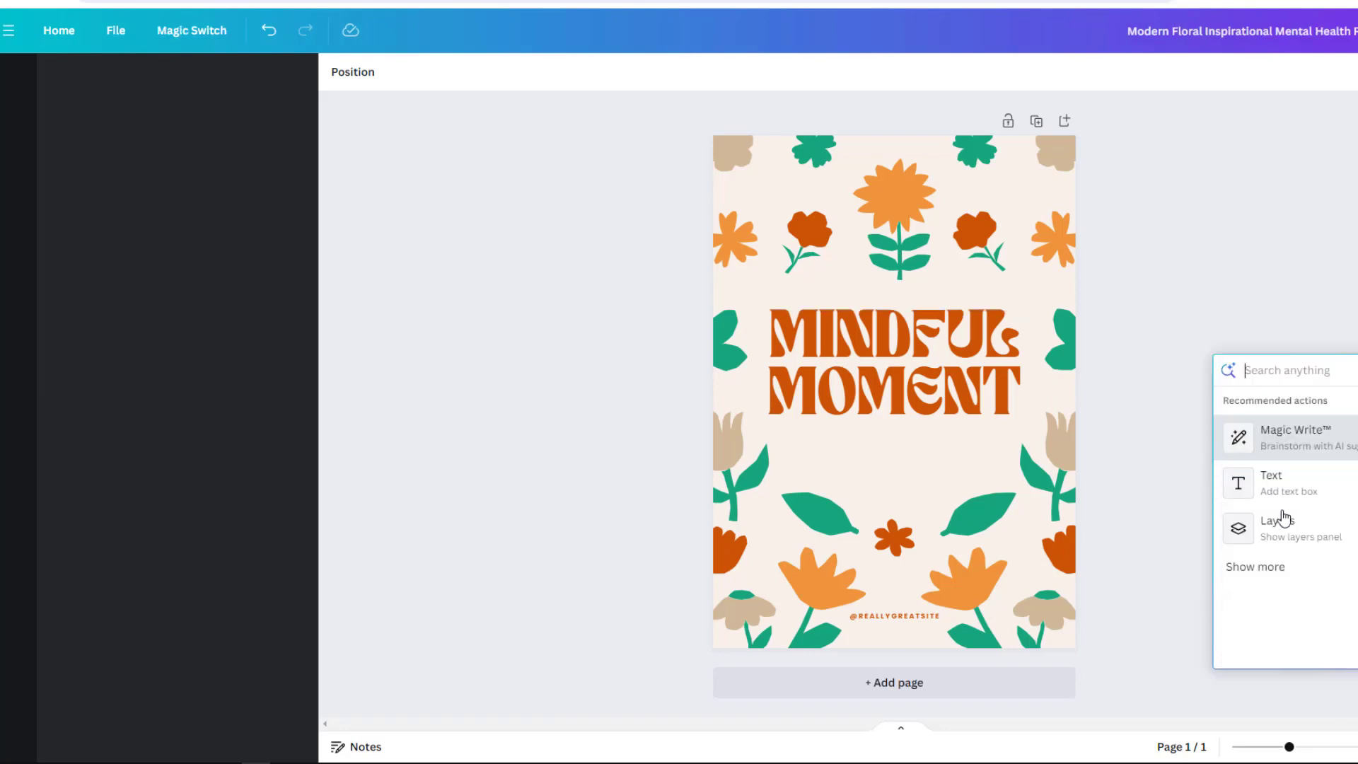
key(Escape)
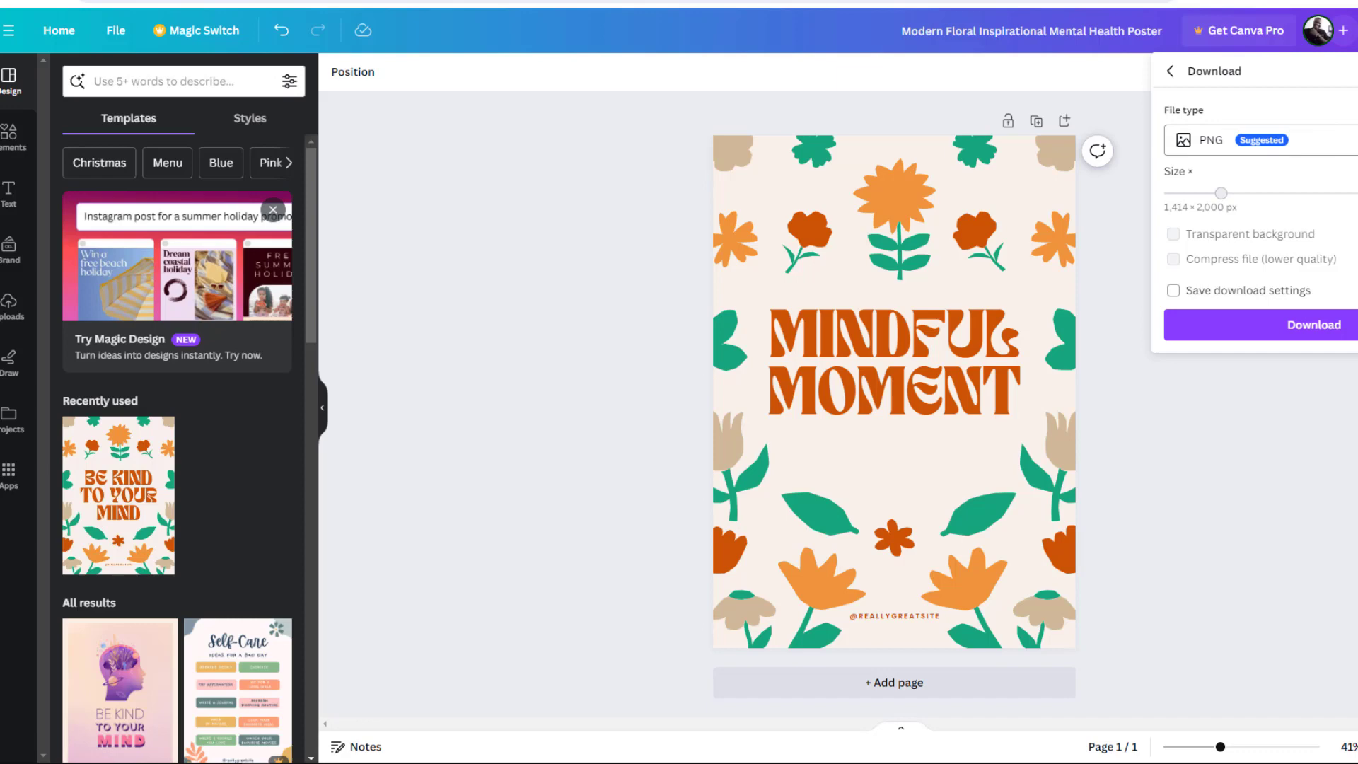
- Download the Mindful Moment poster as a PNG, confirm it in downloads, and go to Instagram
click(1245, 140)
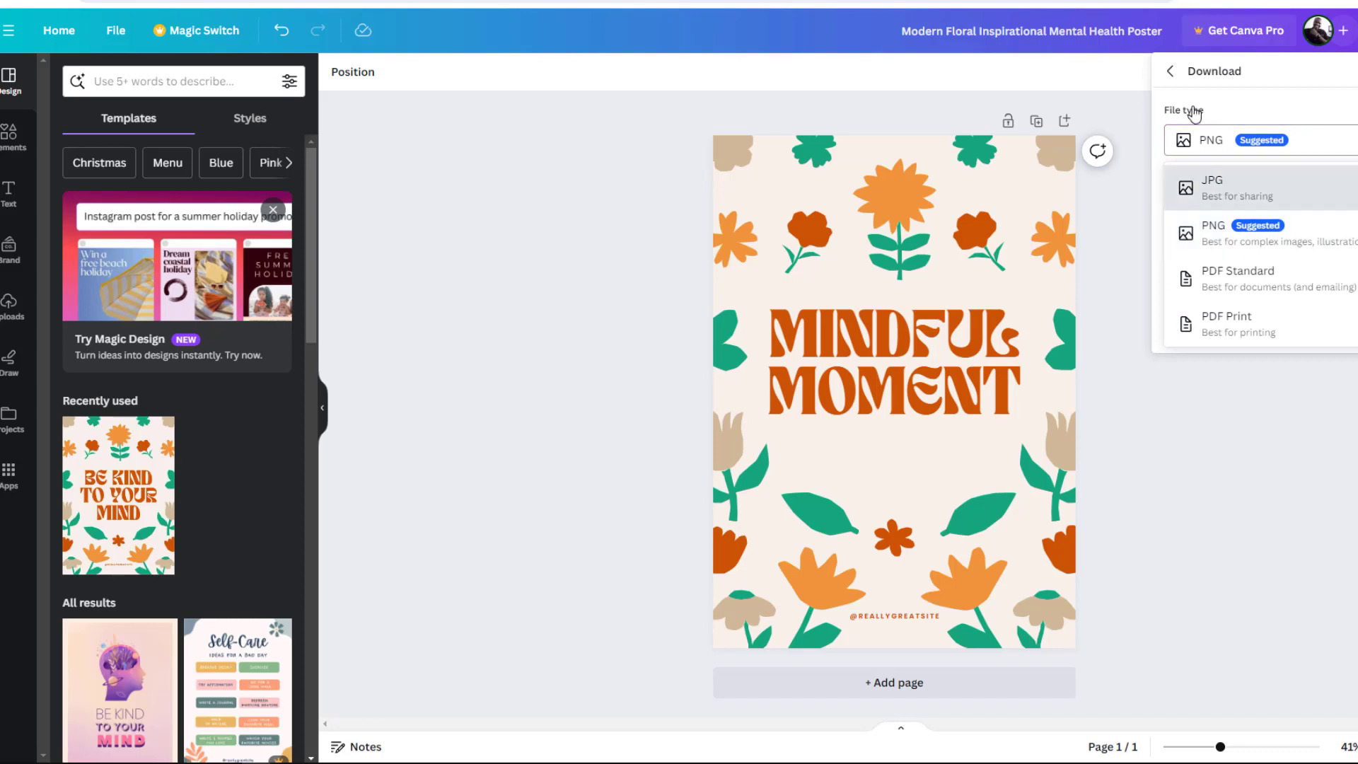
click(1272, 239)
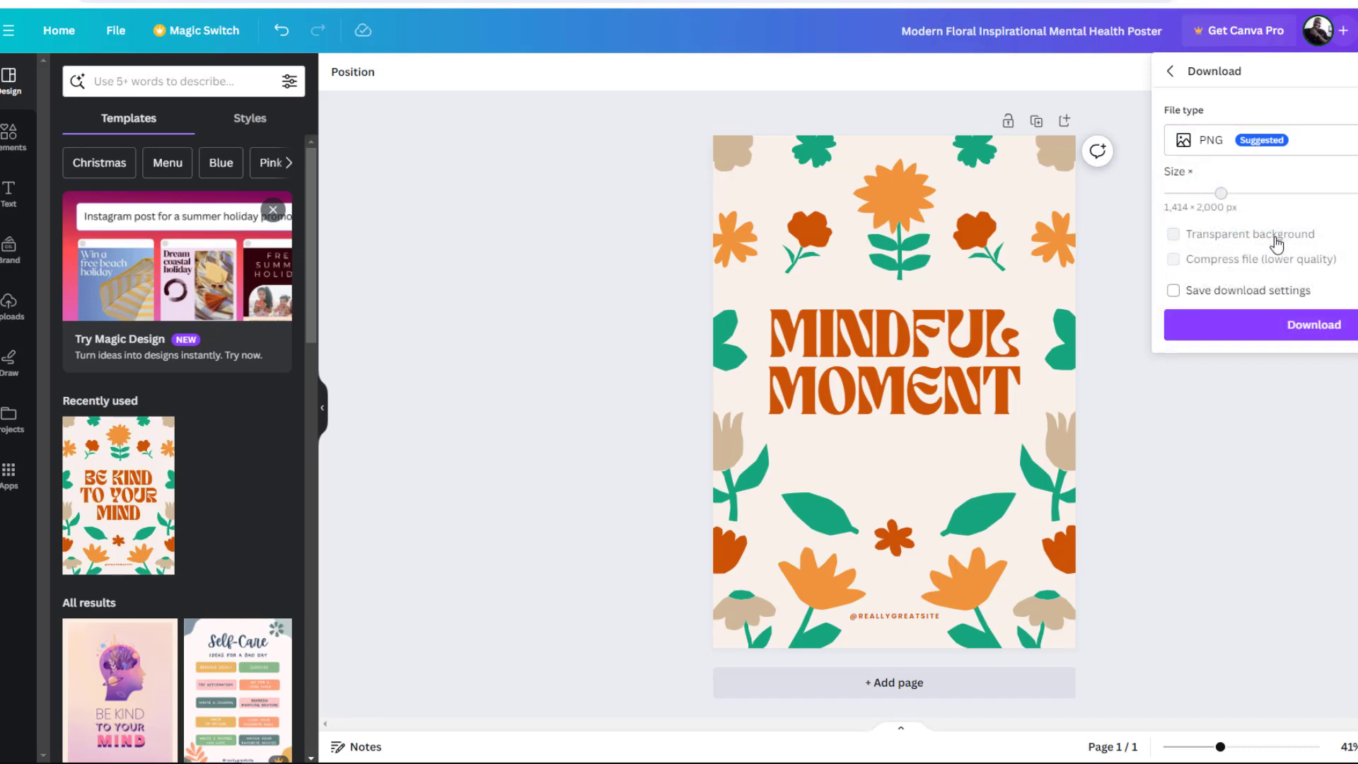
click(1314, 327)
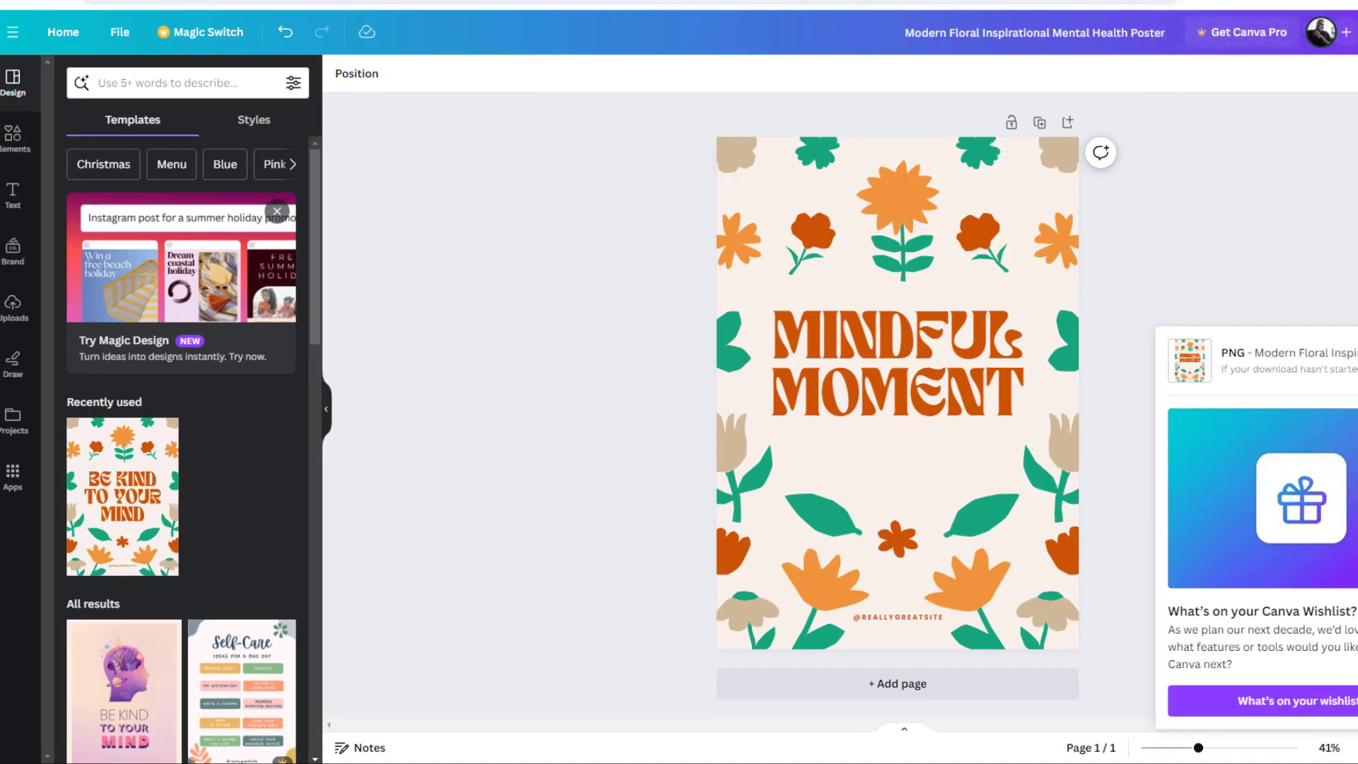
click(1329, 3)
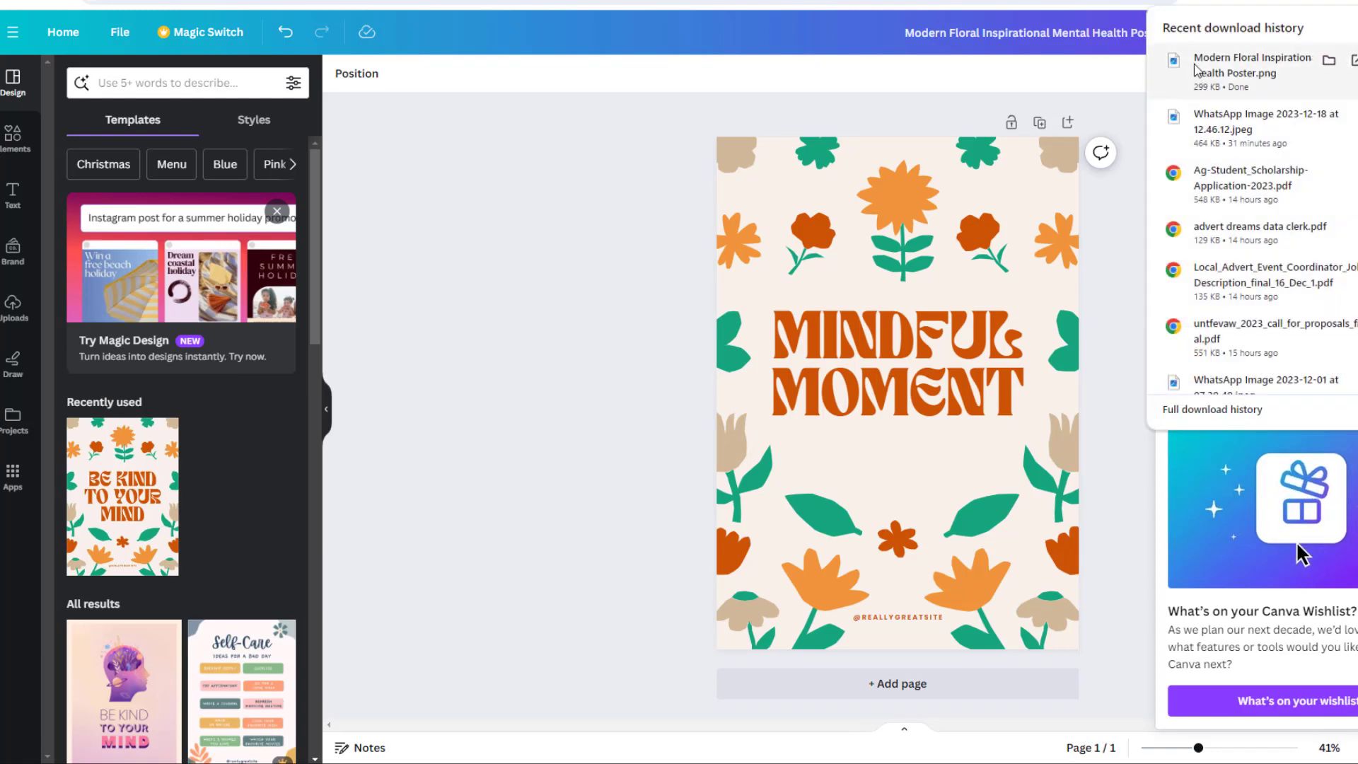
click(1329, 78)
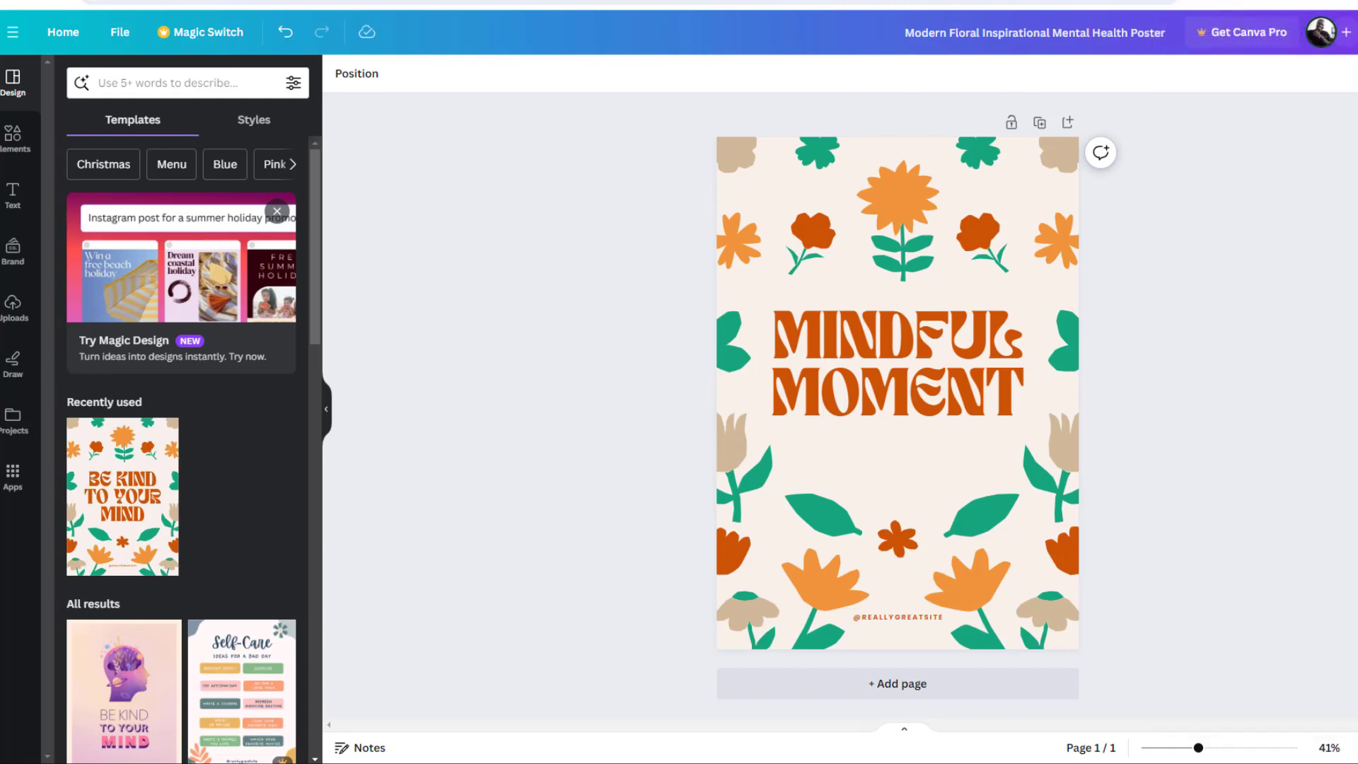
click(658, 3)
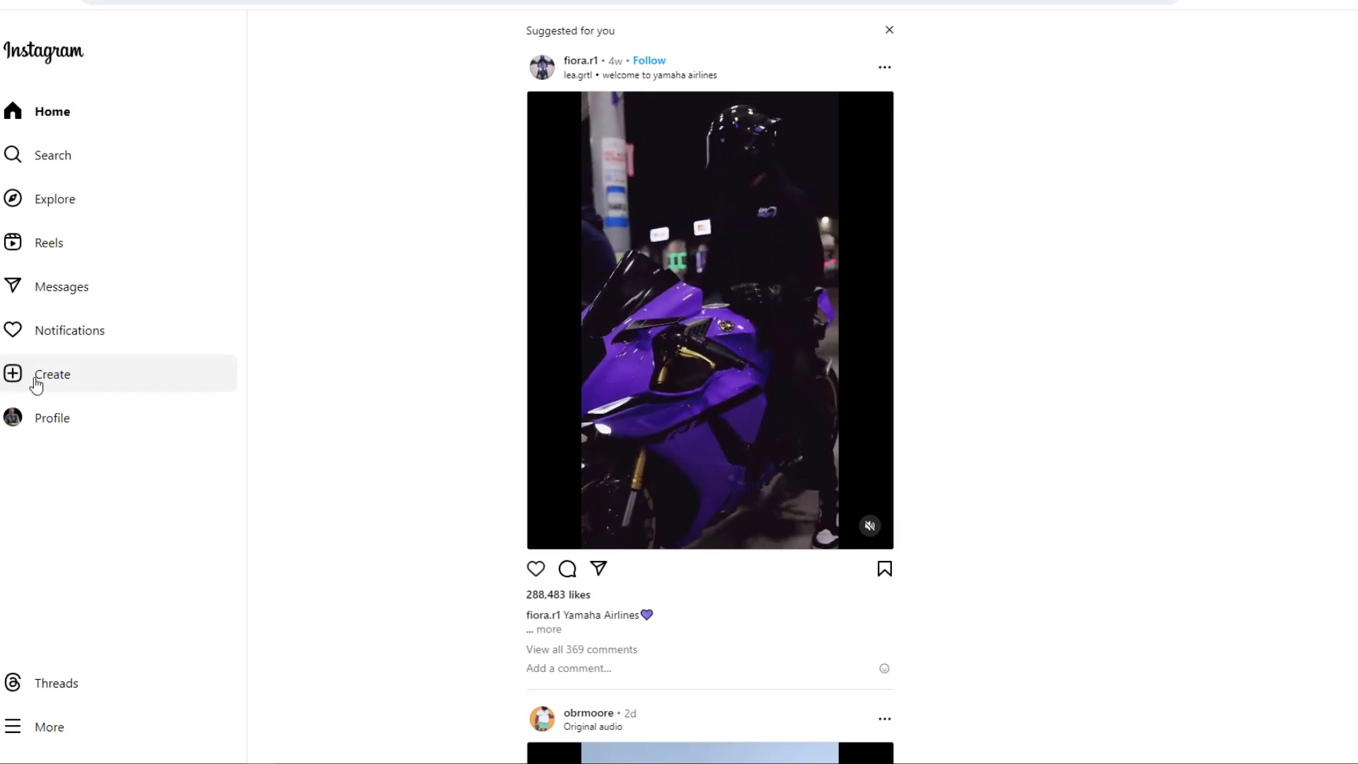
- Start a new Instagram post with the downloaded poster PNG and accept the crop
click(83, 379)
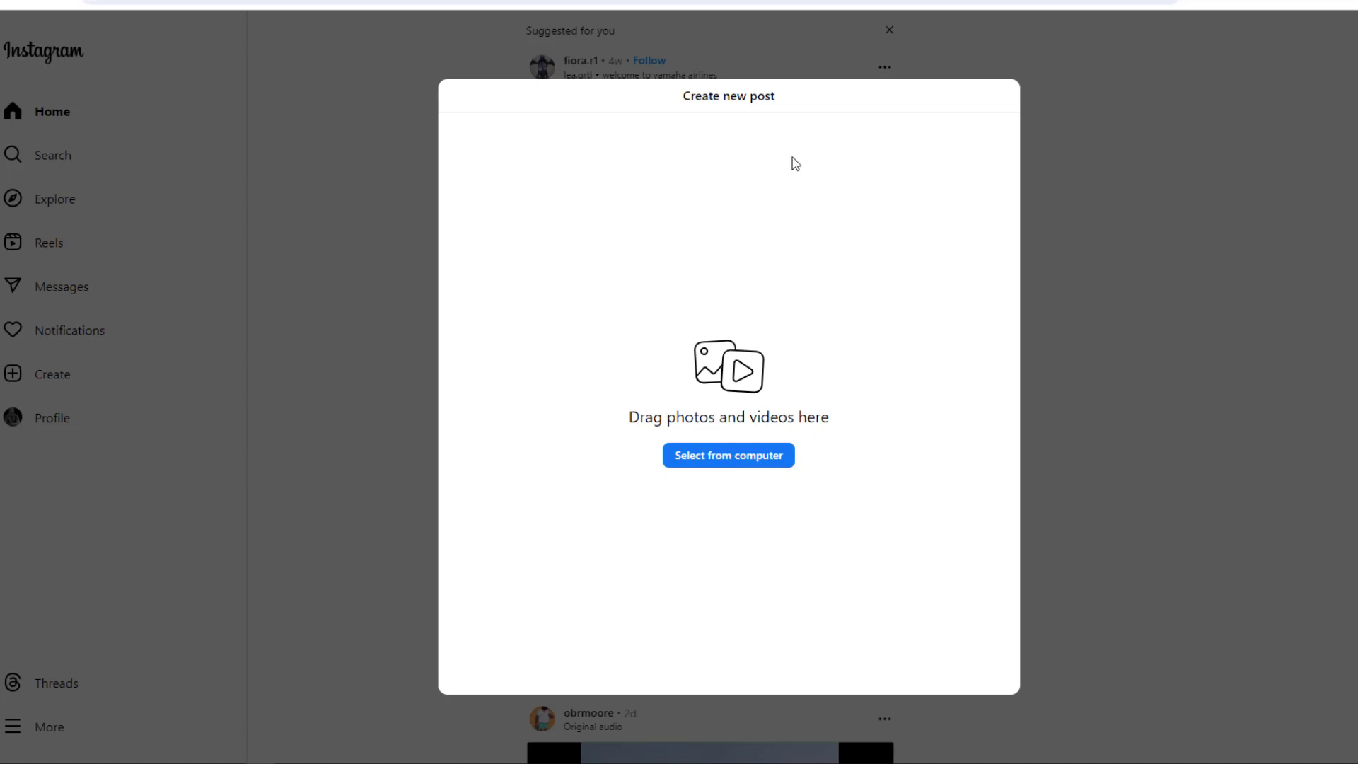
drag(1249, 67, 725, 382)
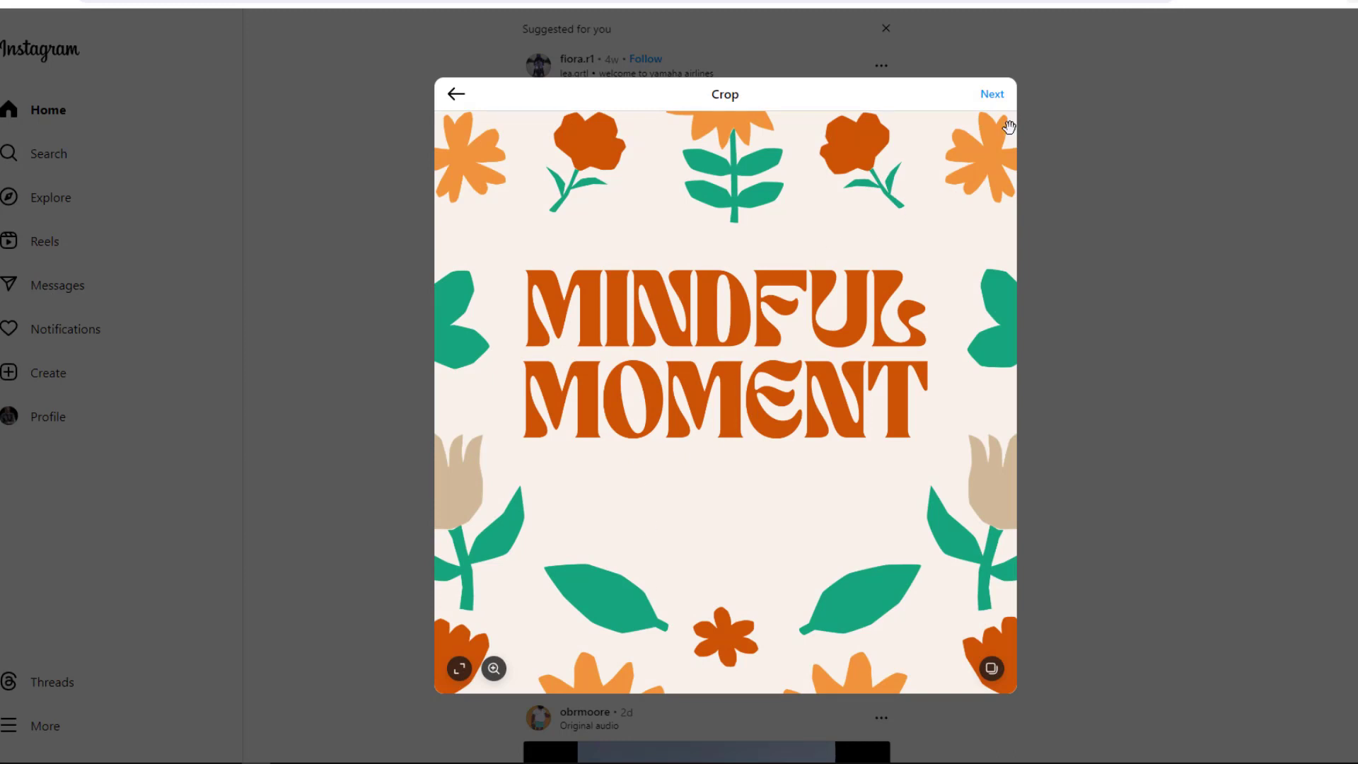
click(994, 95)
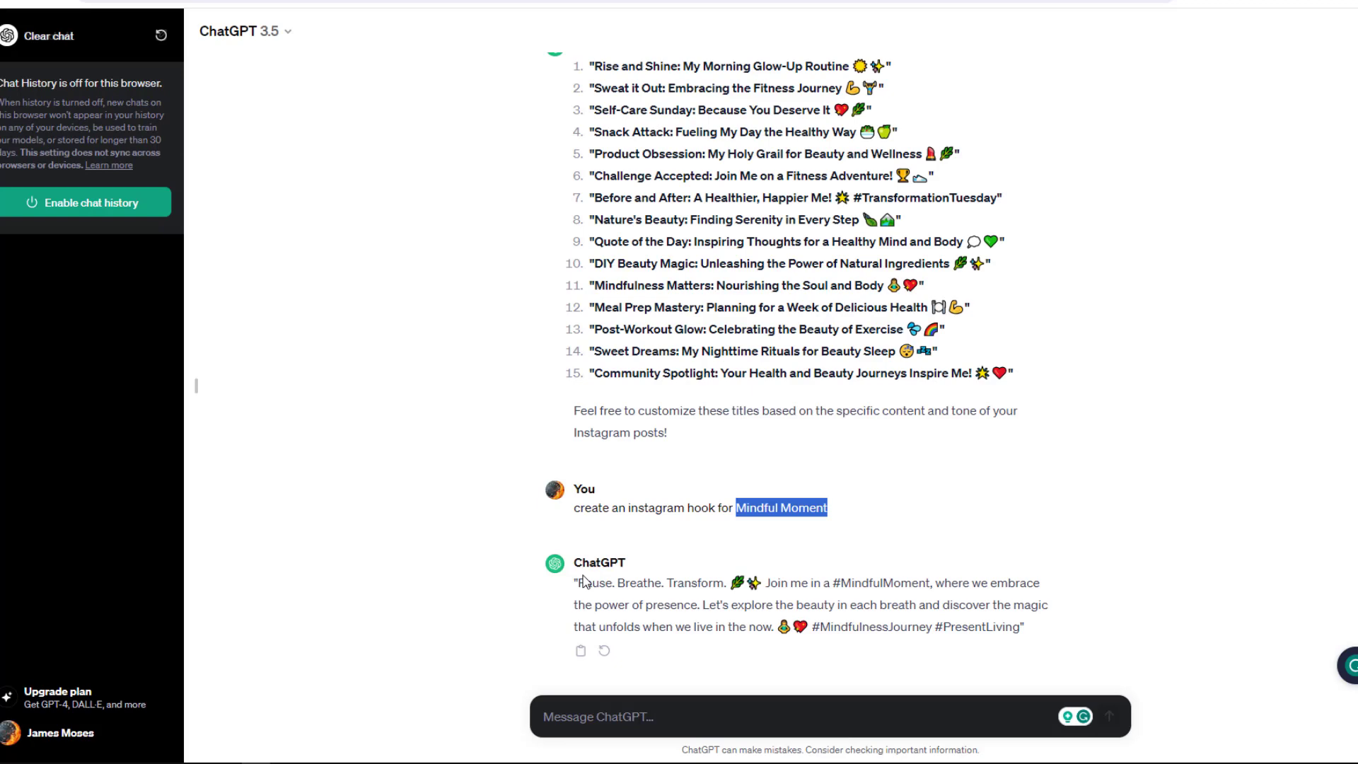
- Copy ChatGPT's full Mindful Moment hook paragraph with its emojis and hashtags
drag(579, 580, 1055, 638)
right_click(988, 621)
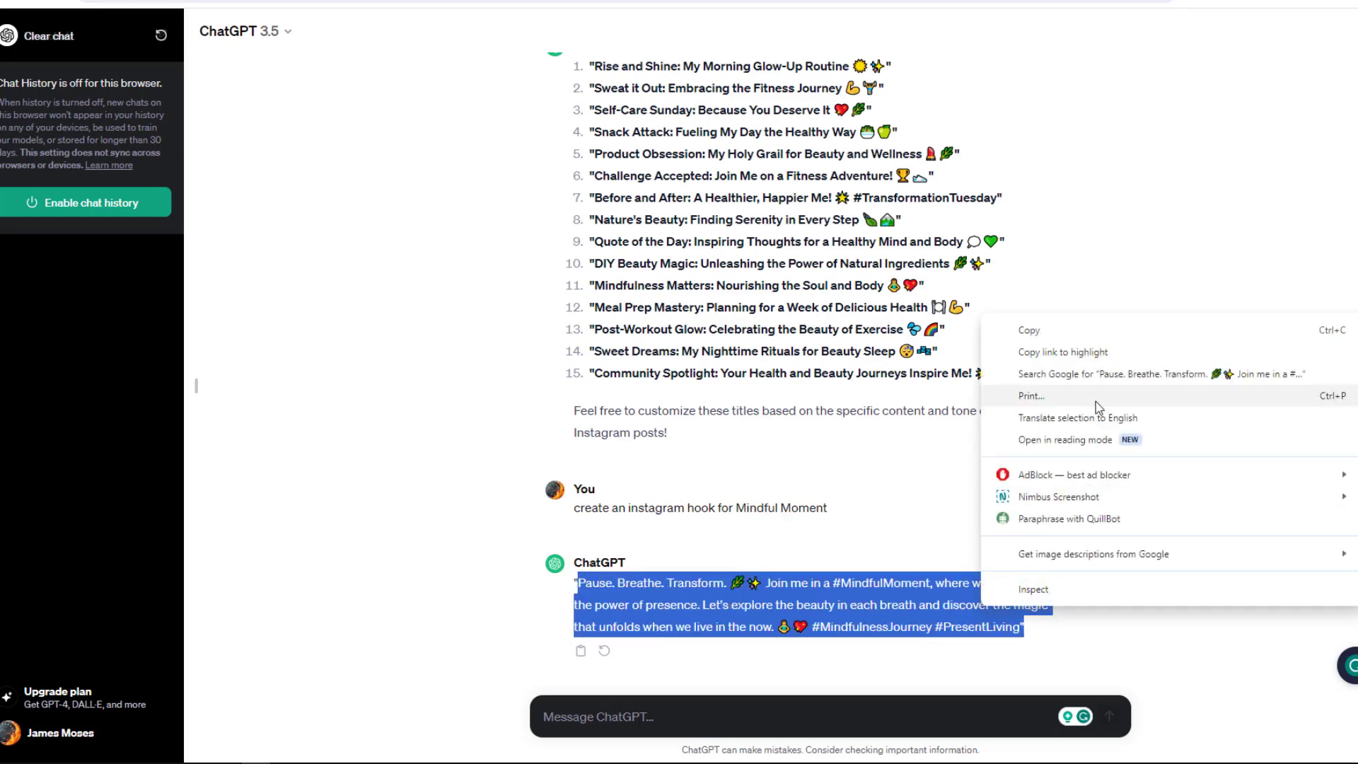
click(1025, 334)
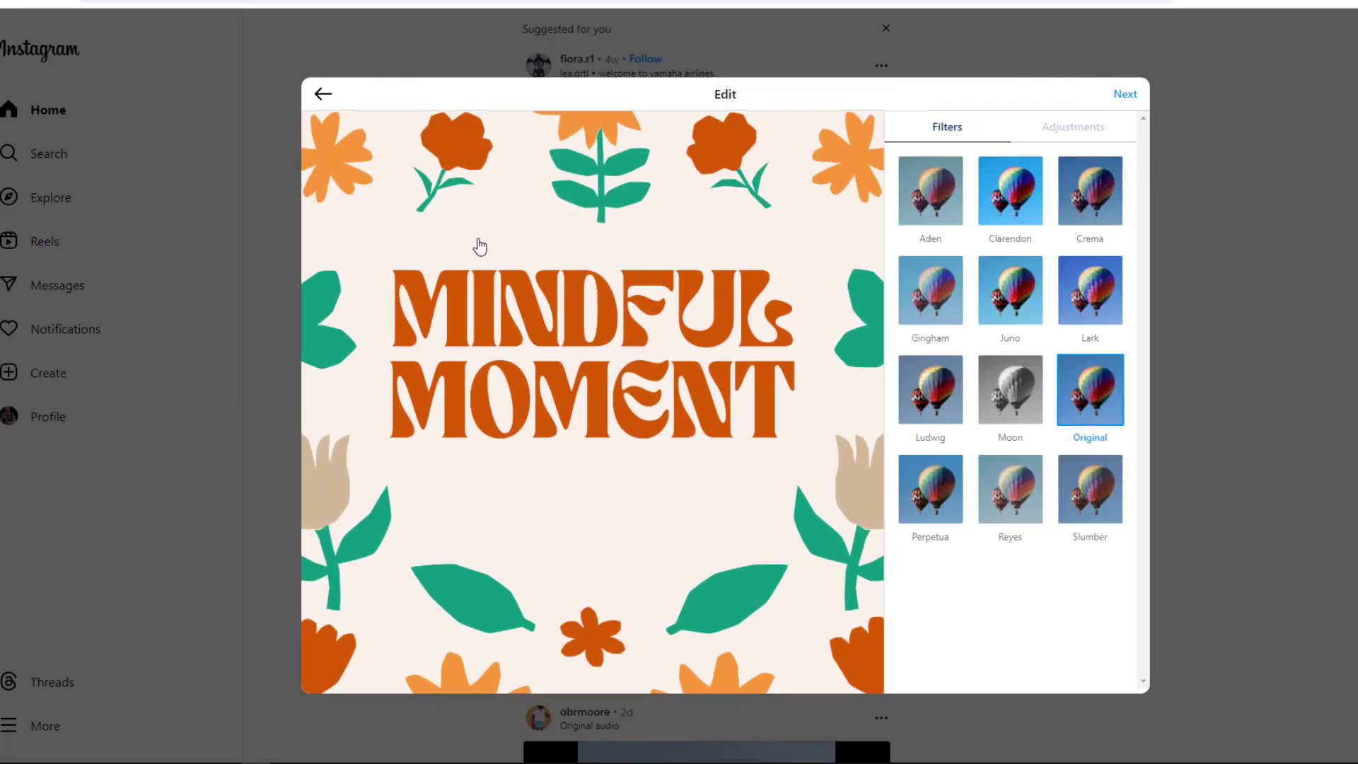
- Apply the Clarendon filter to the poster and continue to the caption step
click(1011, 204)
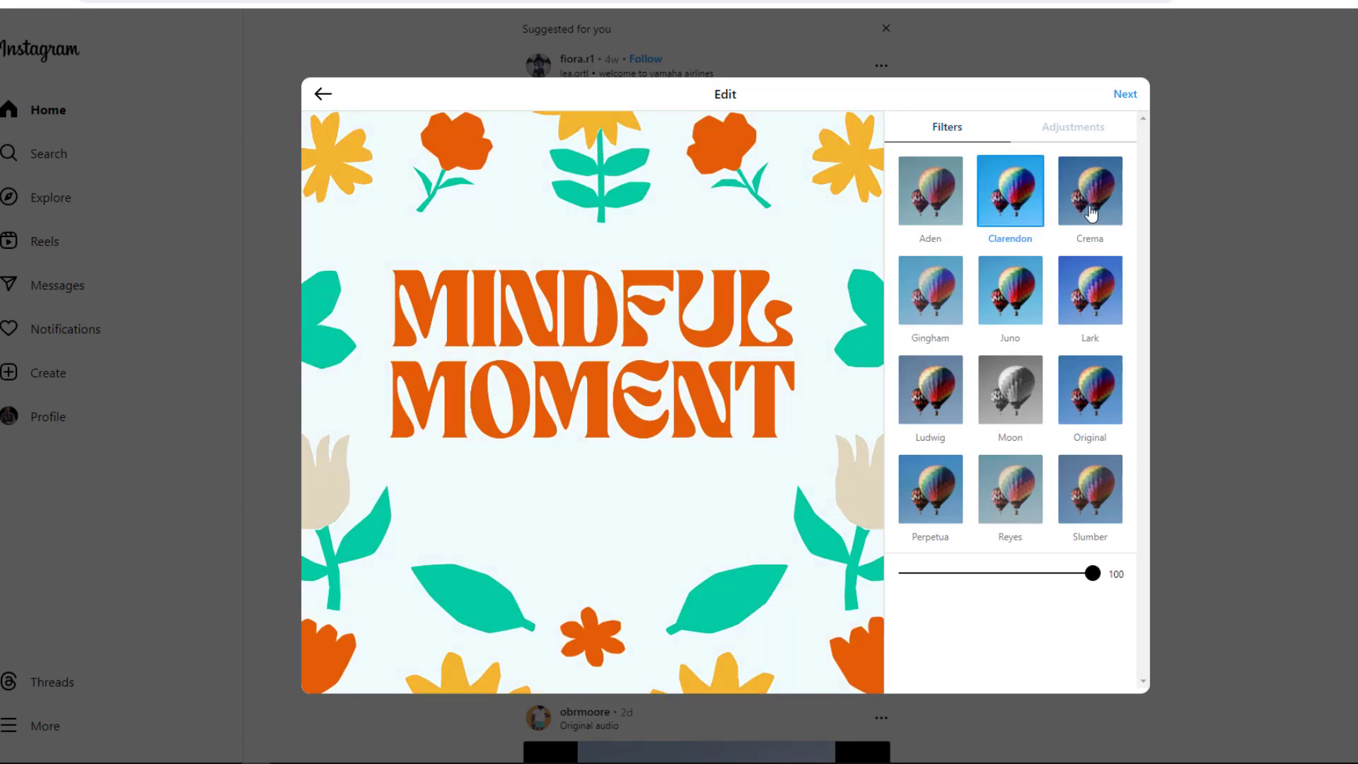
click(1125, 95)
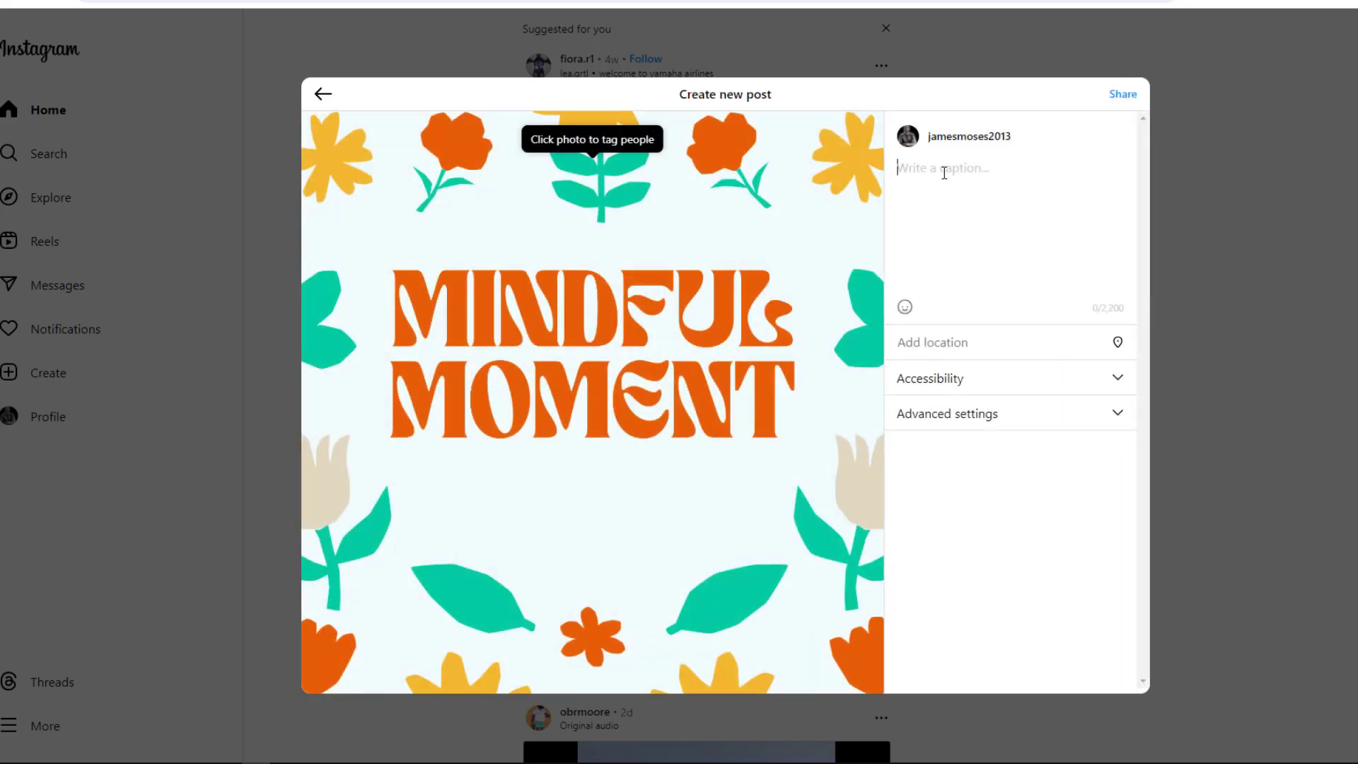
- Paste the ChatGPT hook as the caption, complete #PresentLiving, and place the cursor above the hashtags
right_click(968, 236)
click(1010, 322)
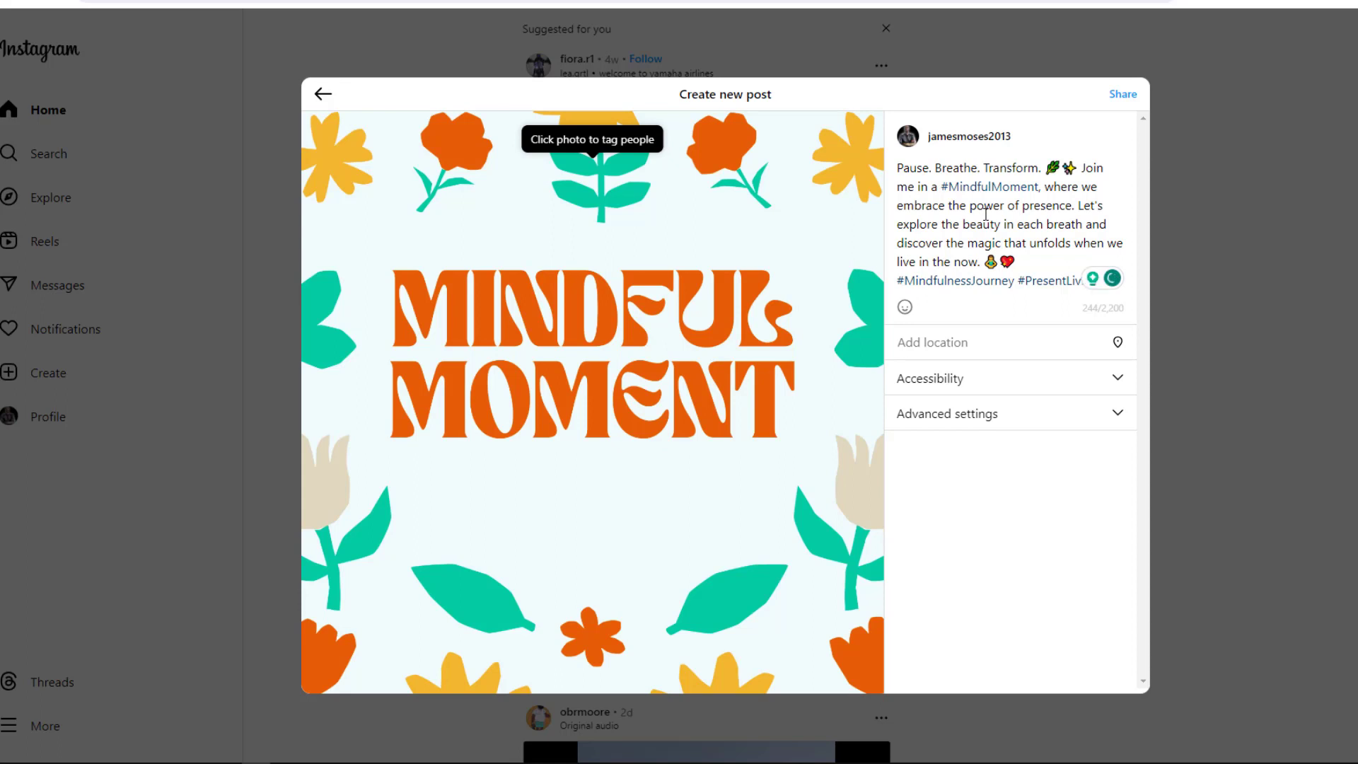
text(ing)
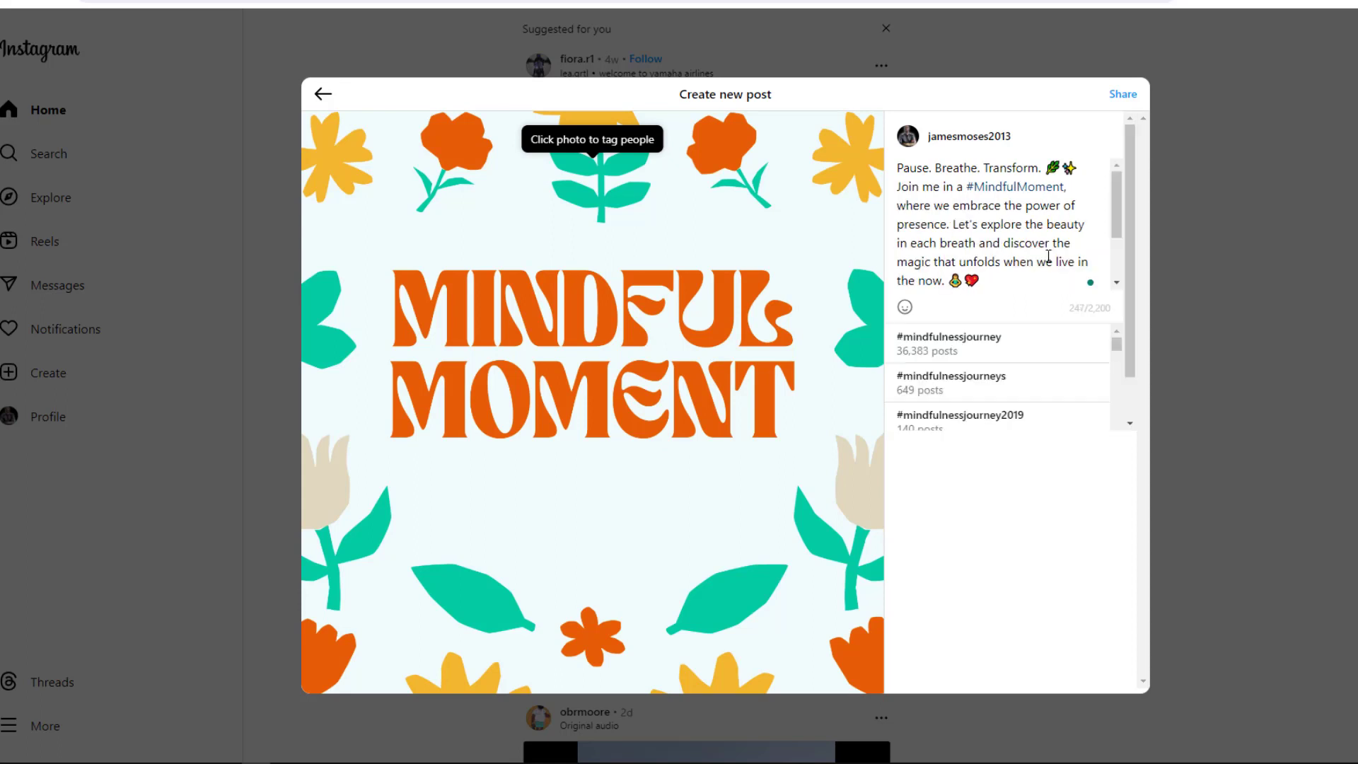
scroll(1023, 260, down, 2)
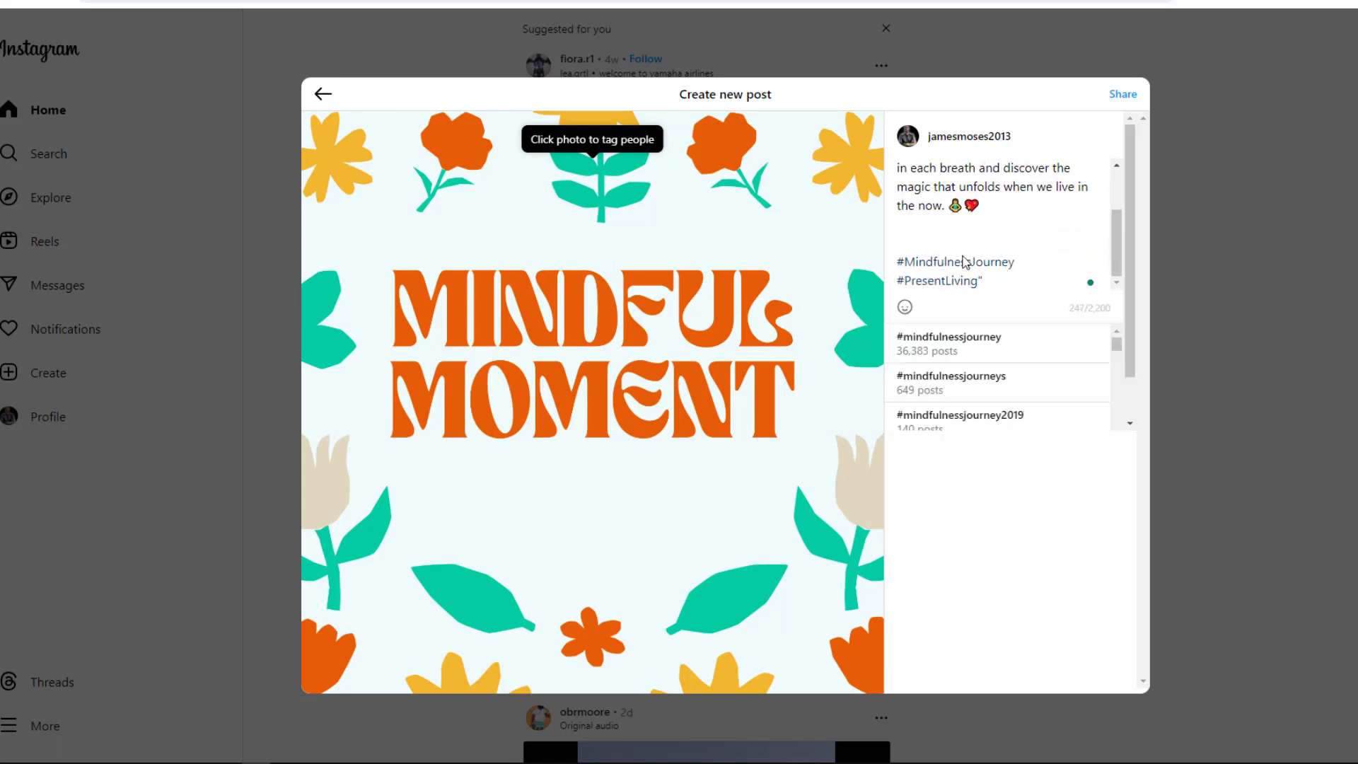
click(918, 228)
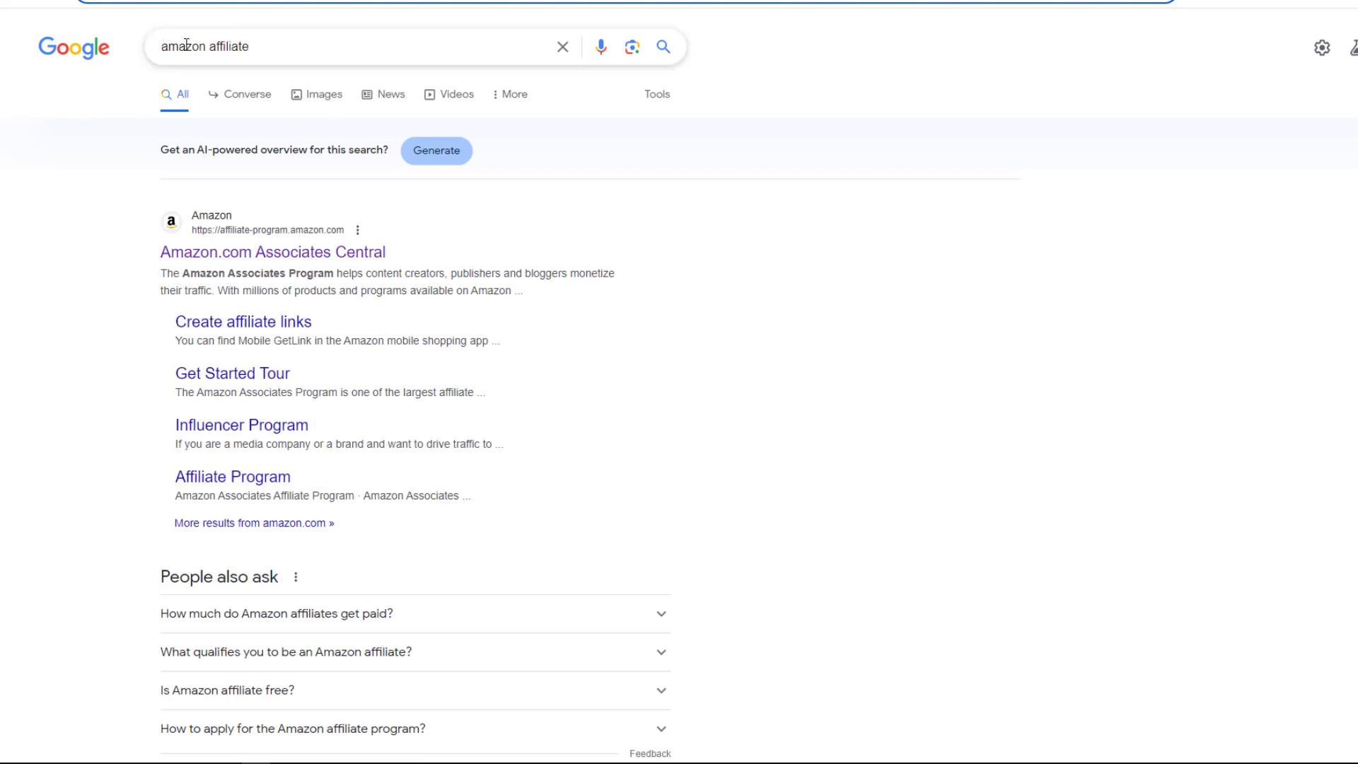
- Open Amazon's Zen For Beginners paperback page and generate its SiteStripe short text link
click(279, 45)
click(162, 356)
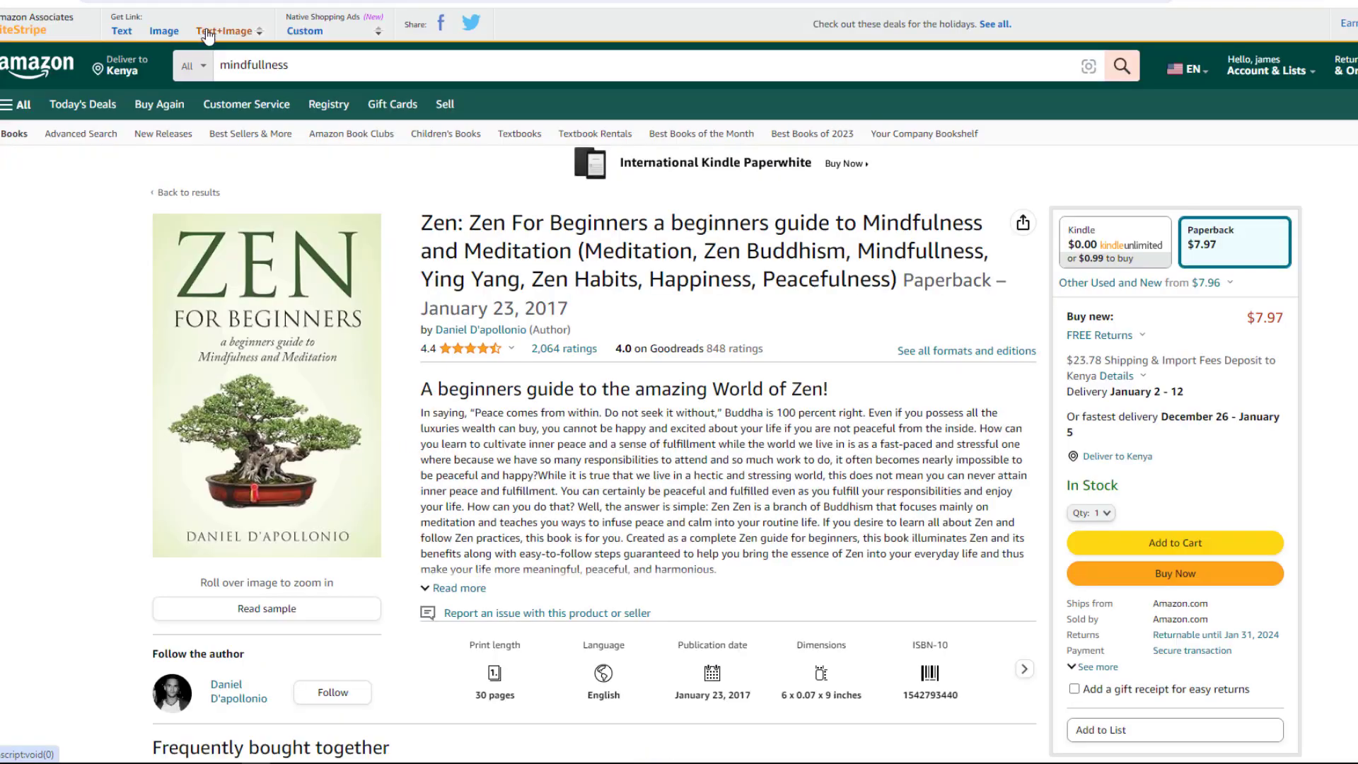
click(142, 35)
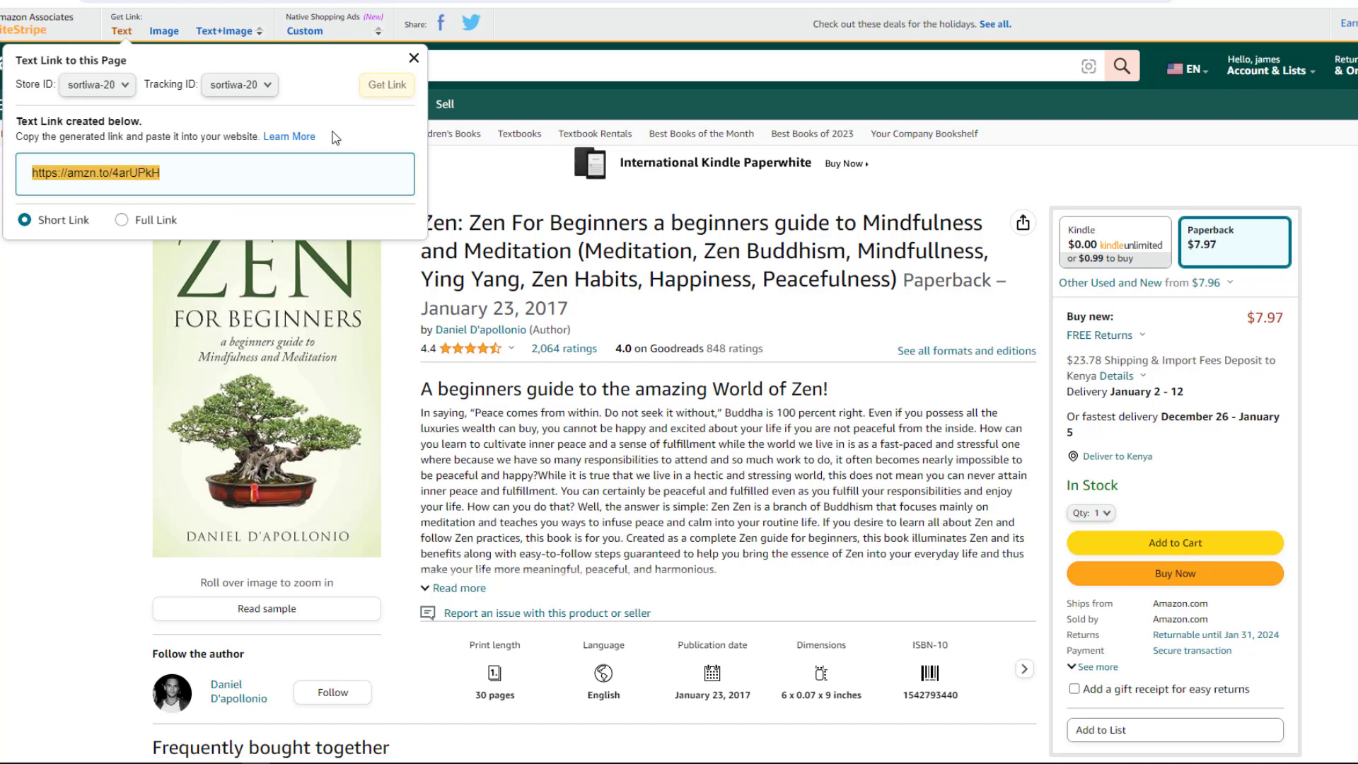
- Paste the book's short affiliate link into the Instagram caption above the hashtags, then request a Text+Image link
right_click(119, 187)
click(159, 202)
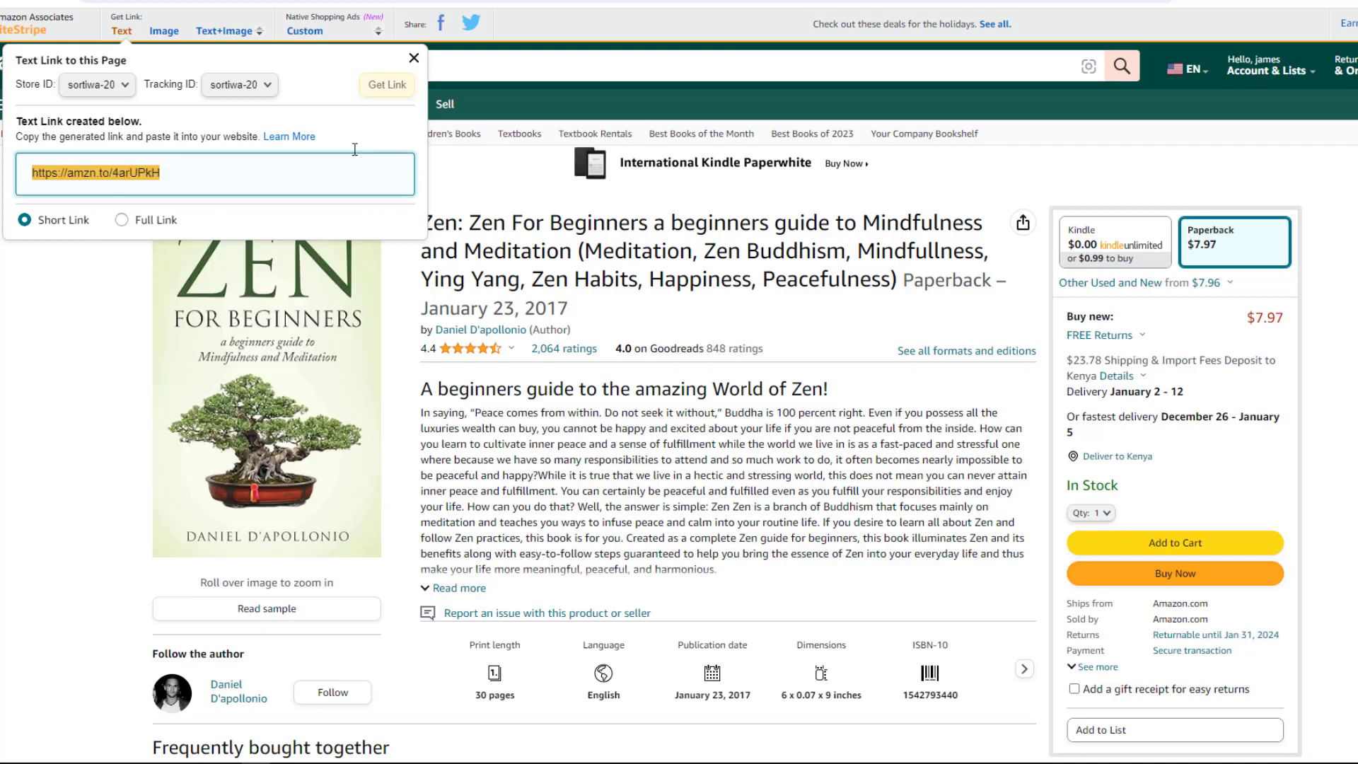
click(170, 35)
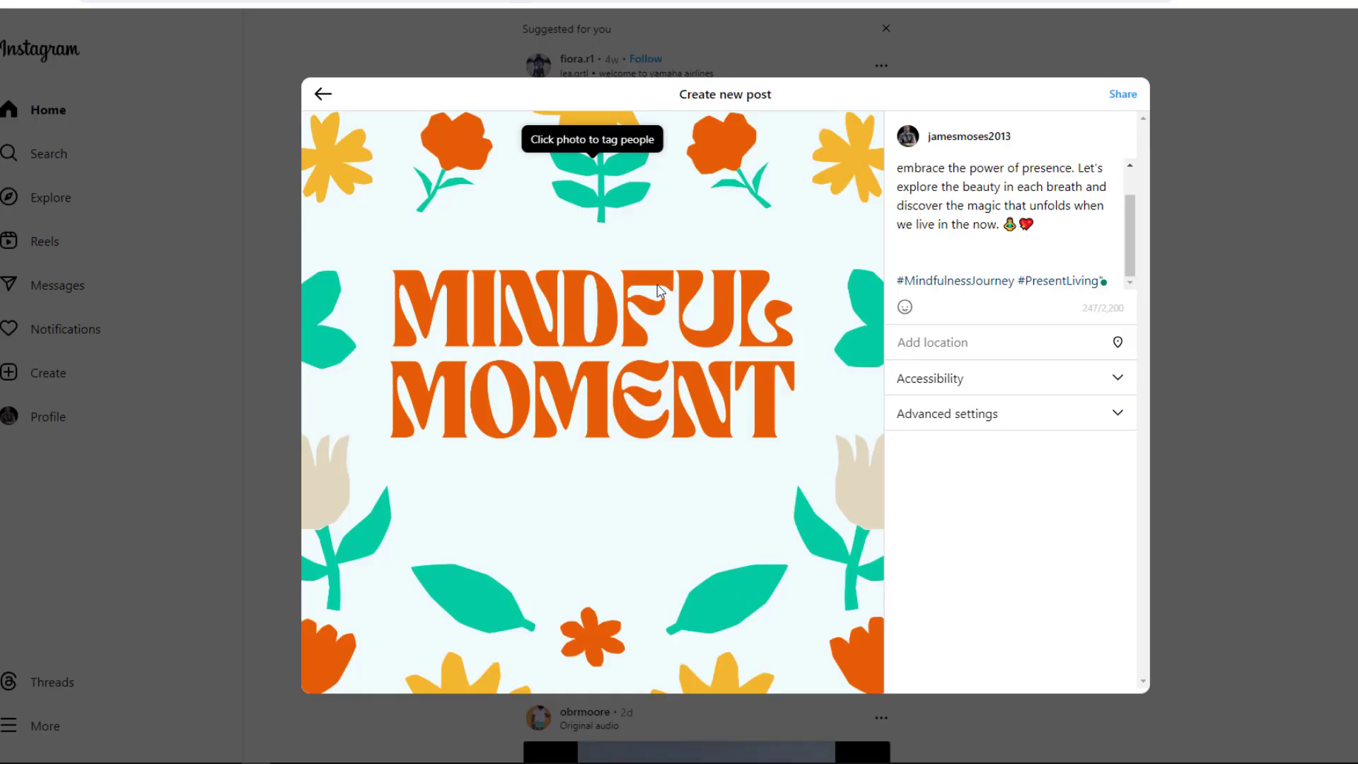
drag(981, 225, 999, 225)
click(895, 249)
key(ctrl+v)
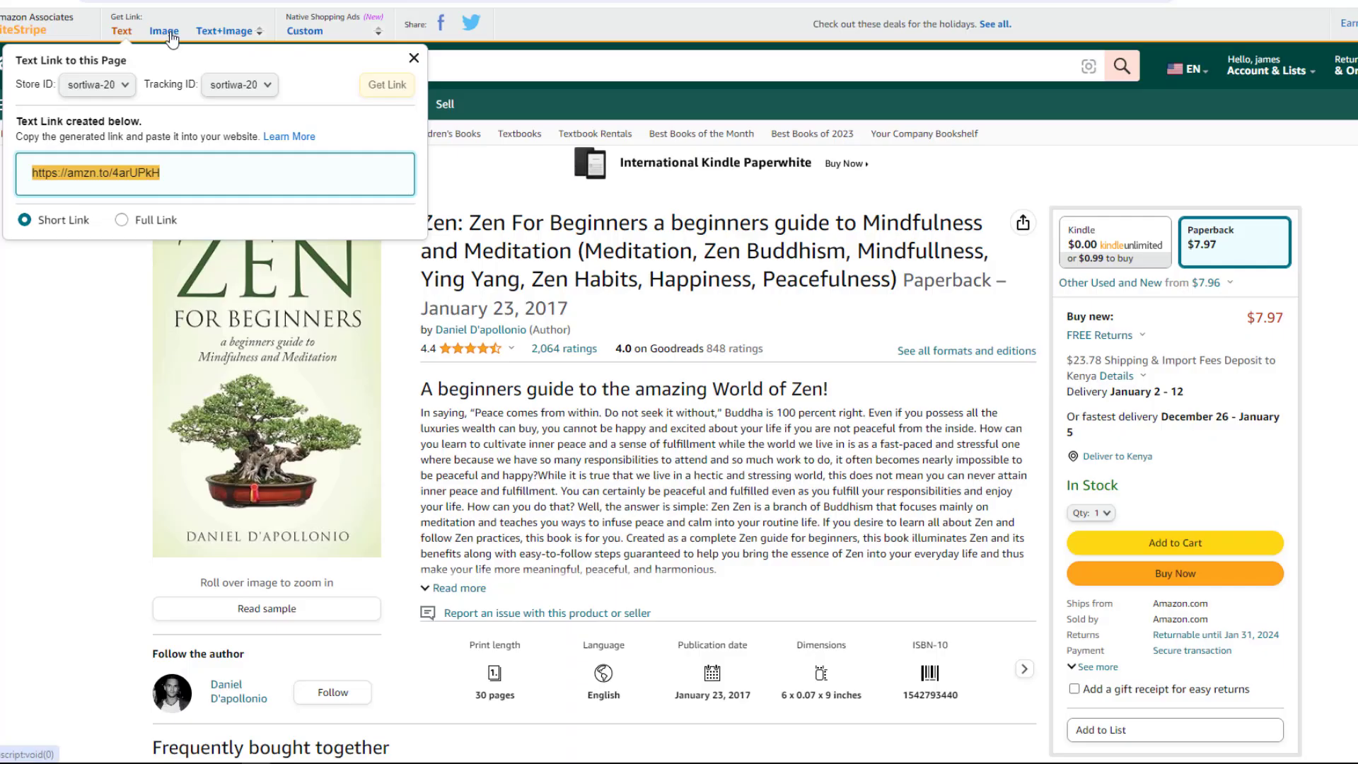
click(238, 39)
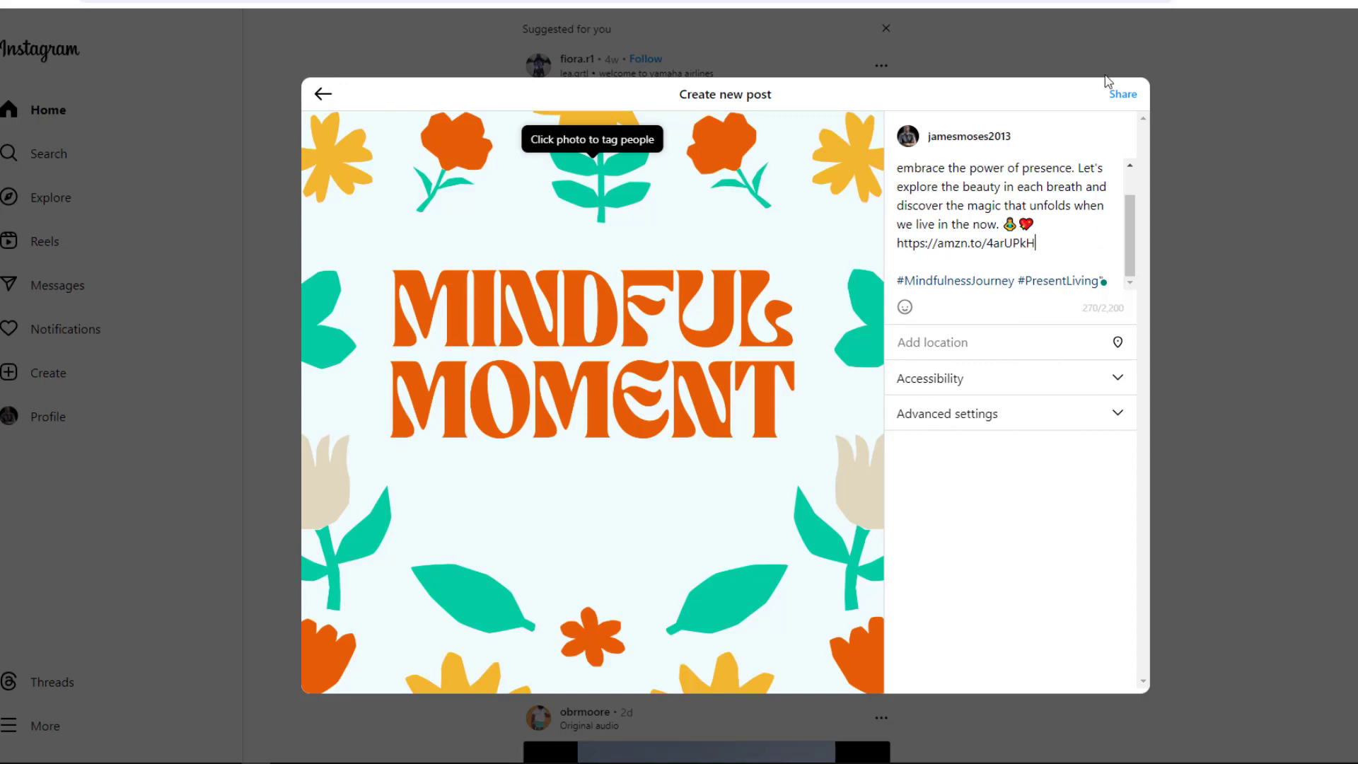
- Share the Mindful Moment post from Instagram's Create new post dialog
click(1130, 102)
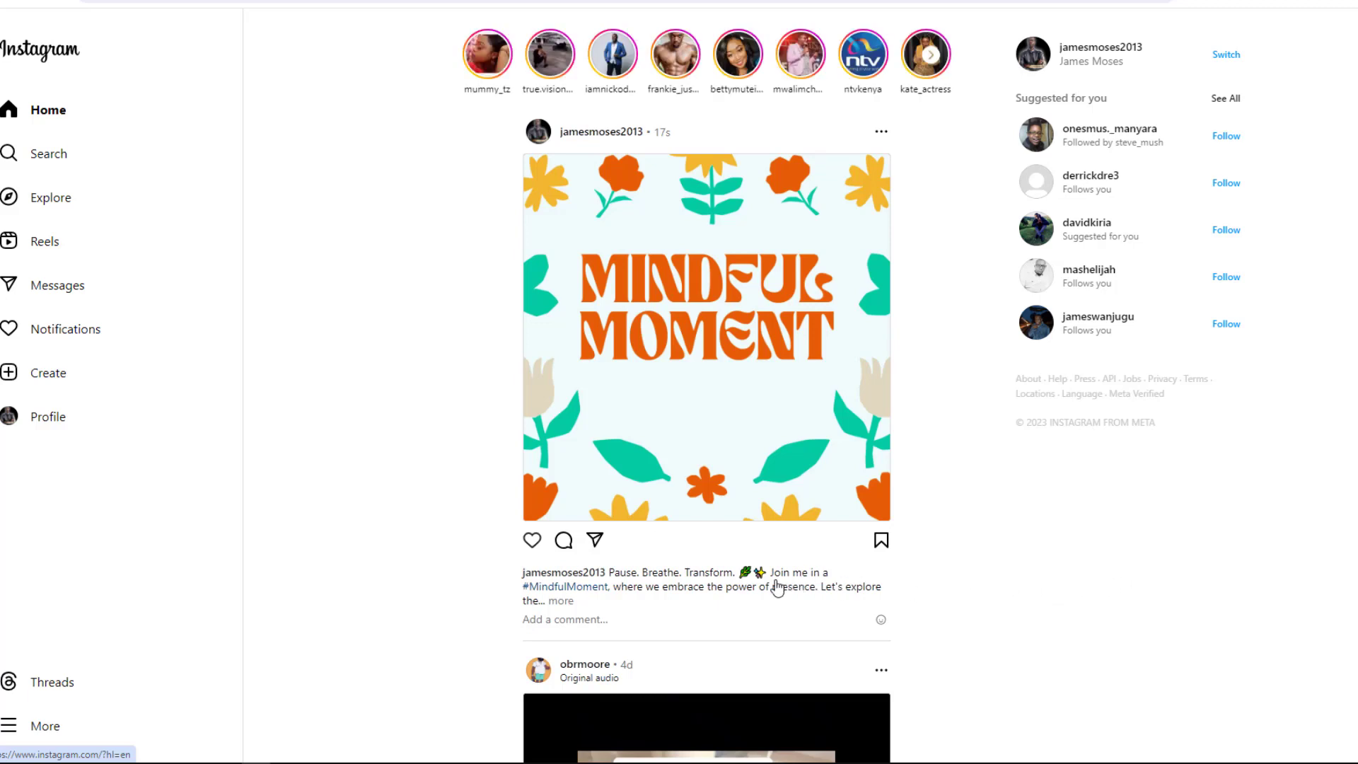
- Expand the published post's caption to reveal the Amazon link and #MindfulnessJourney #PresentLiving hashtags
click(559, 605)
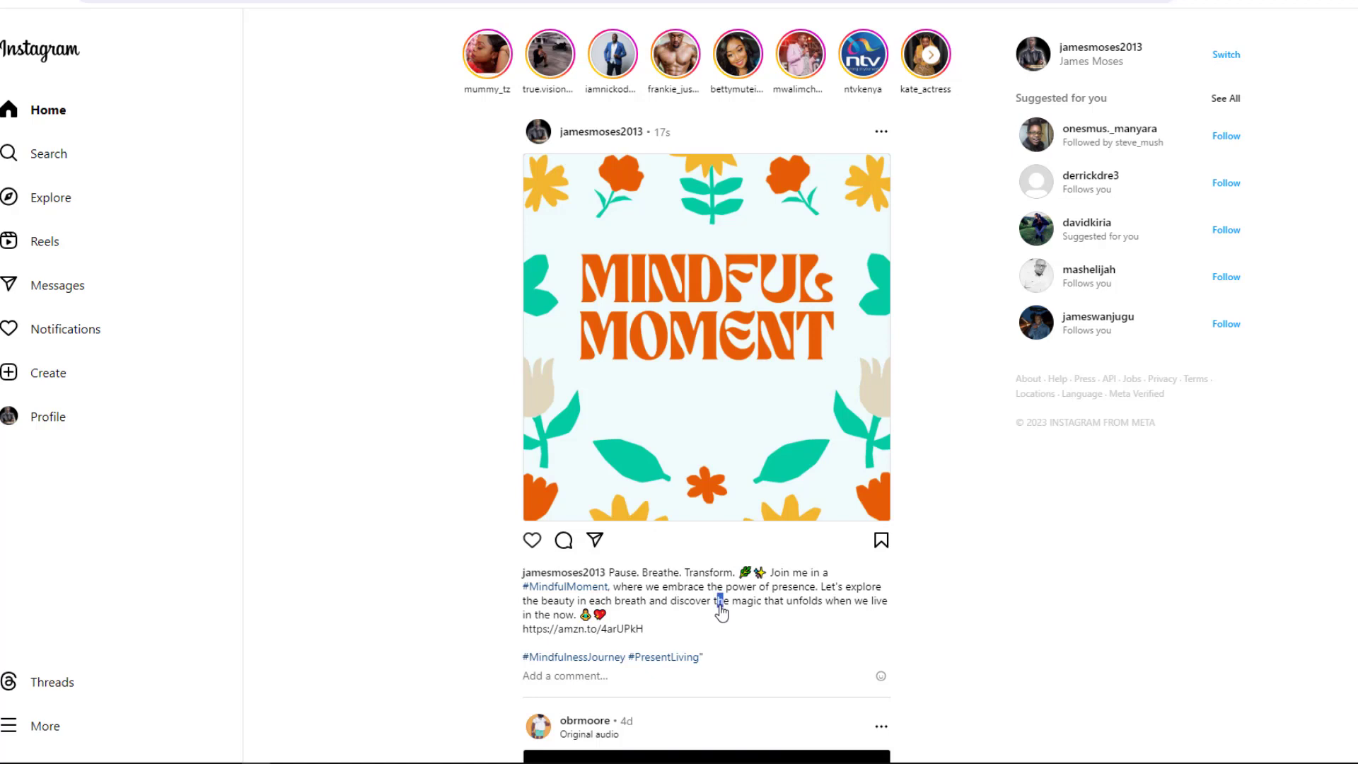
click(722, 613)
click(556, 678)
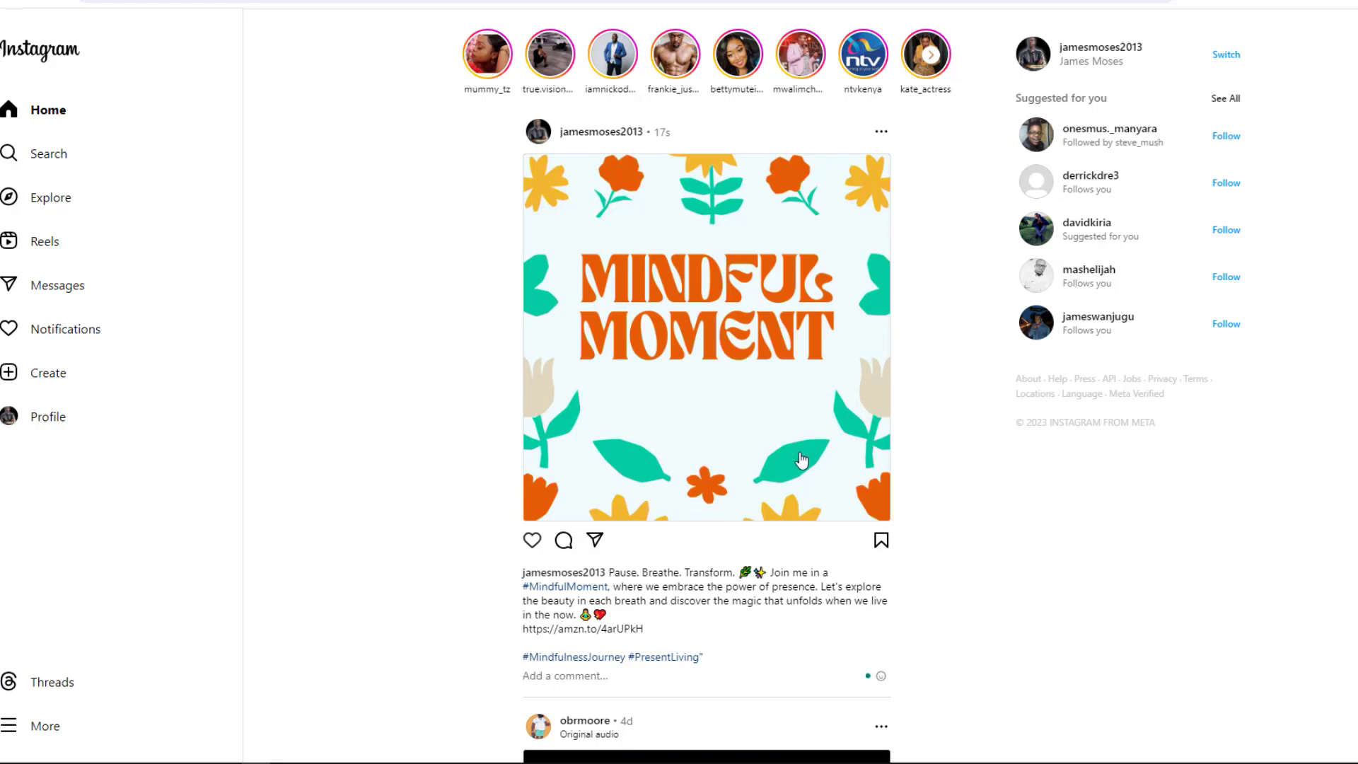